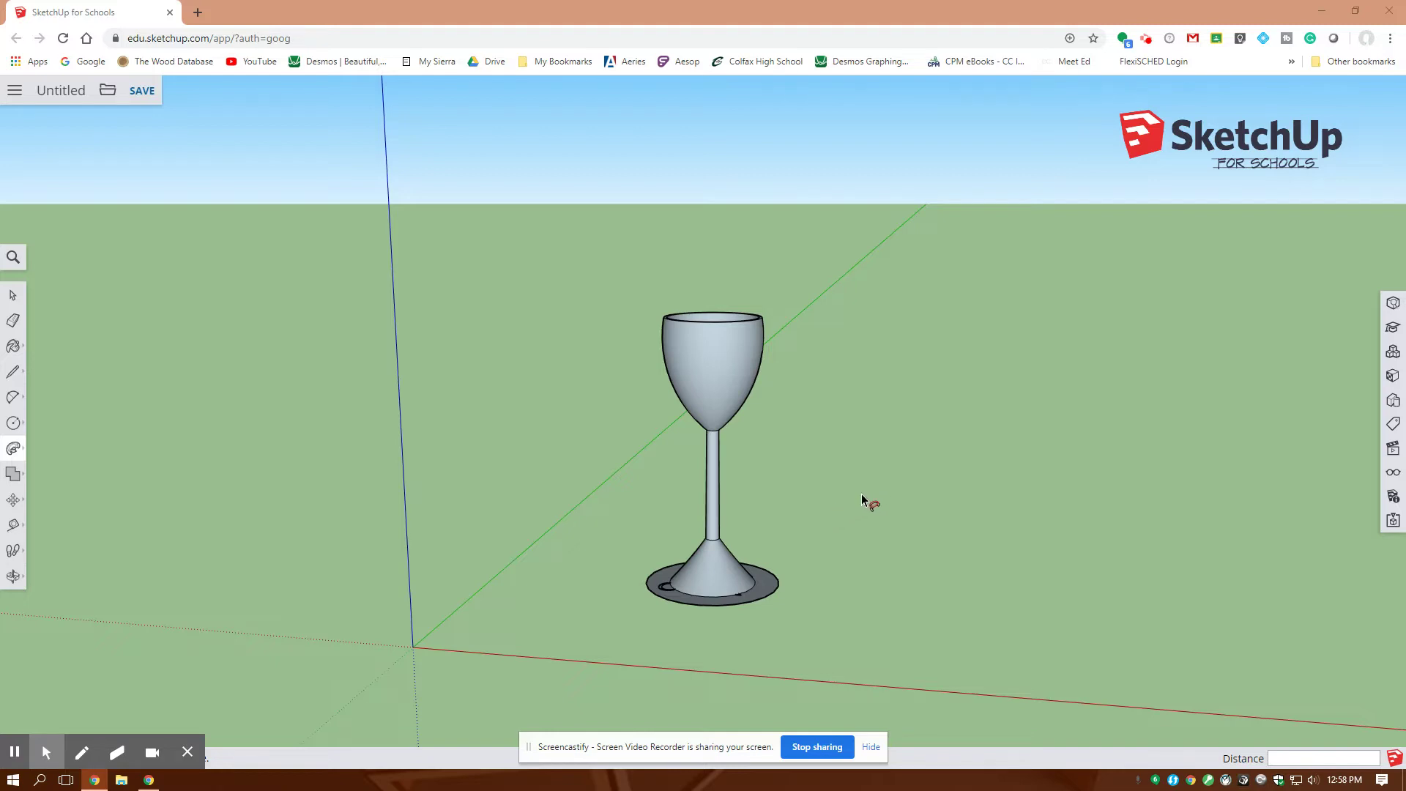
{"action": "scroll", "coordinate": [862, 497], "scroll_direction": "up", "scroll_amount": 3}
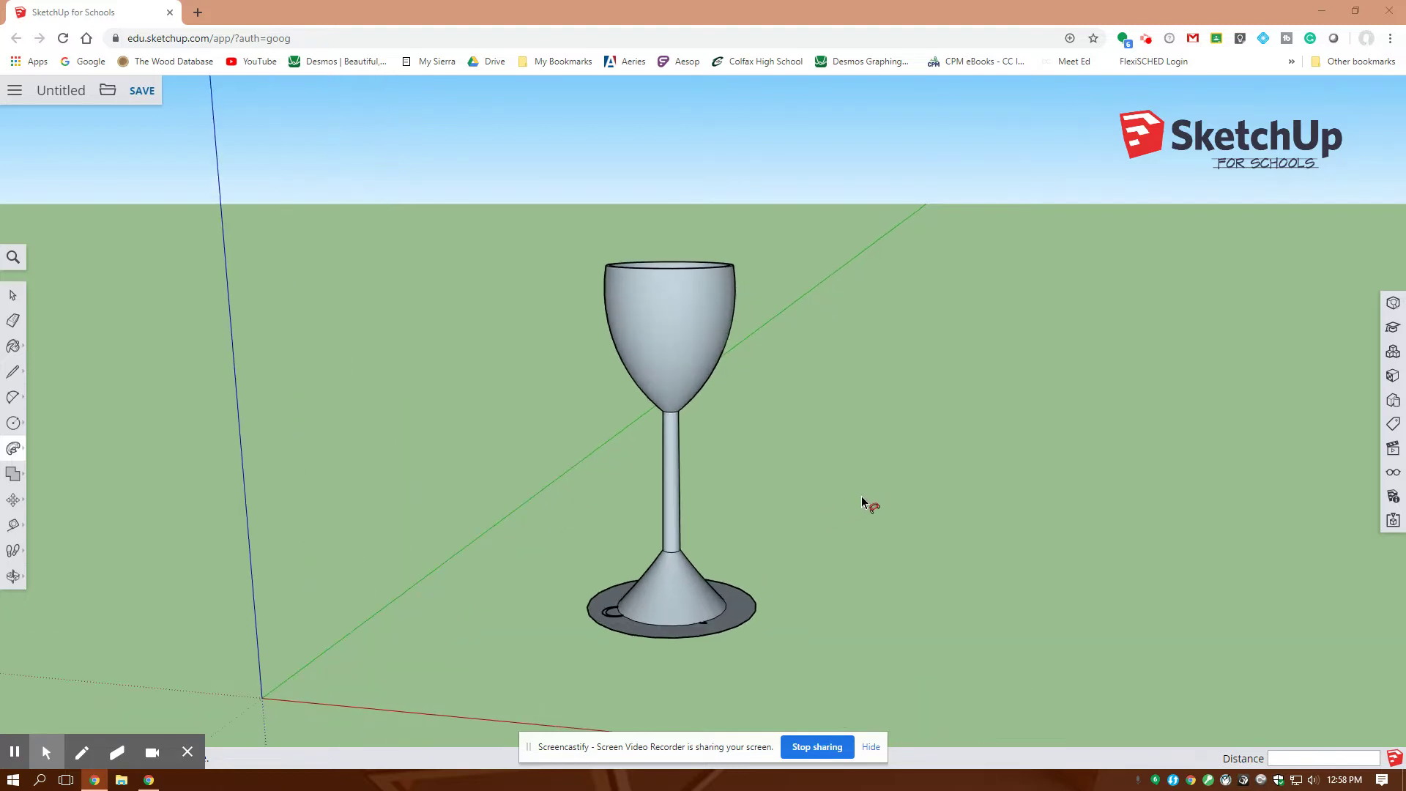
{"action": "scroll", "coordinate": [862, 498], "scroll_direction": "up", "scroll_amount": 2}
{"action": "scroll", "coordinate": [861, 502], "scroll_direction": "up", "scroll_amount": 2}
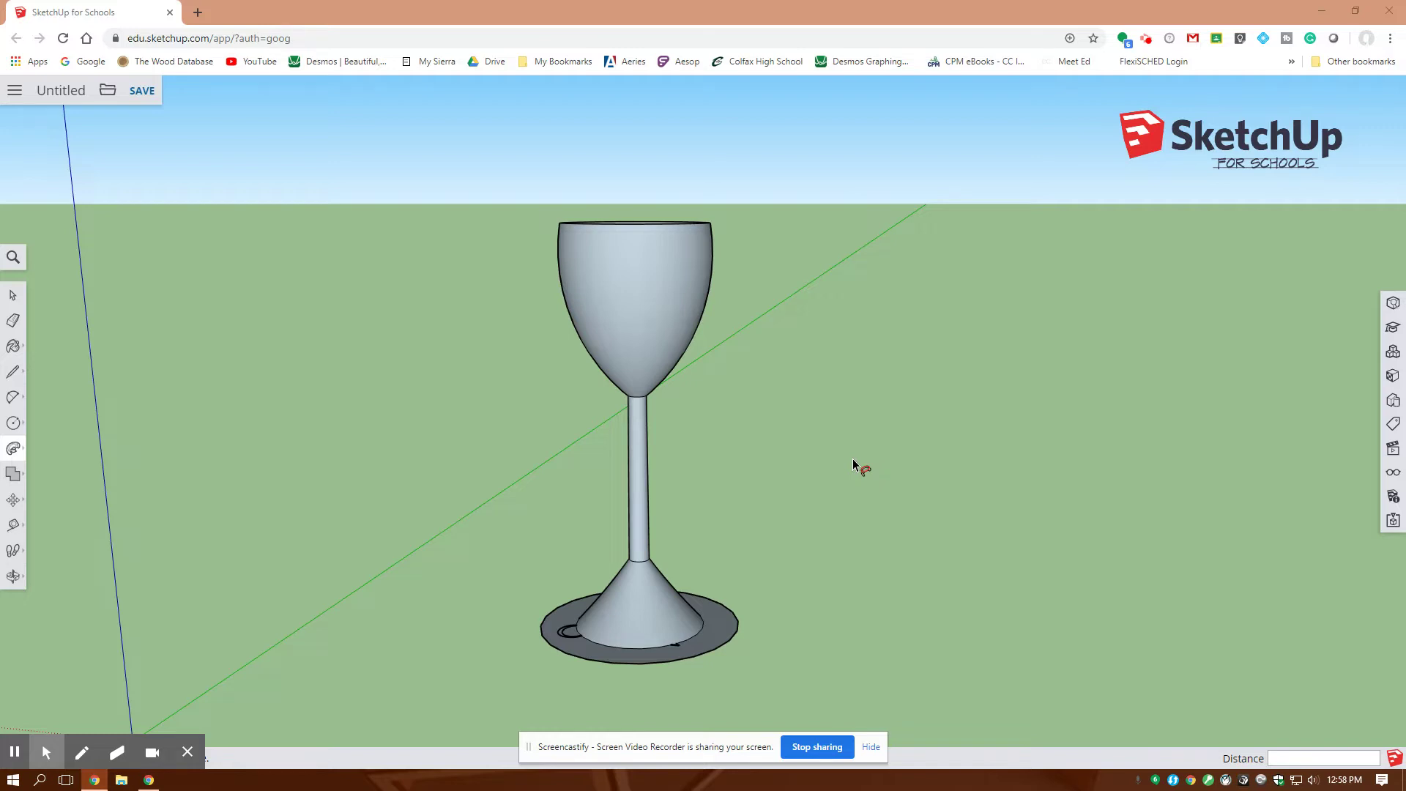
{"action": "scroll", "coordinate": [852, 459], "scroll_direction": "down", "scroll_amount": 1}
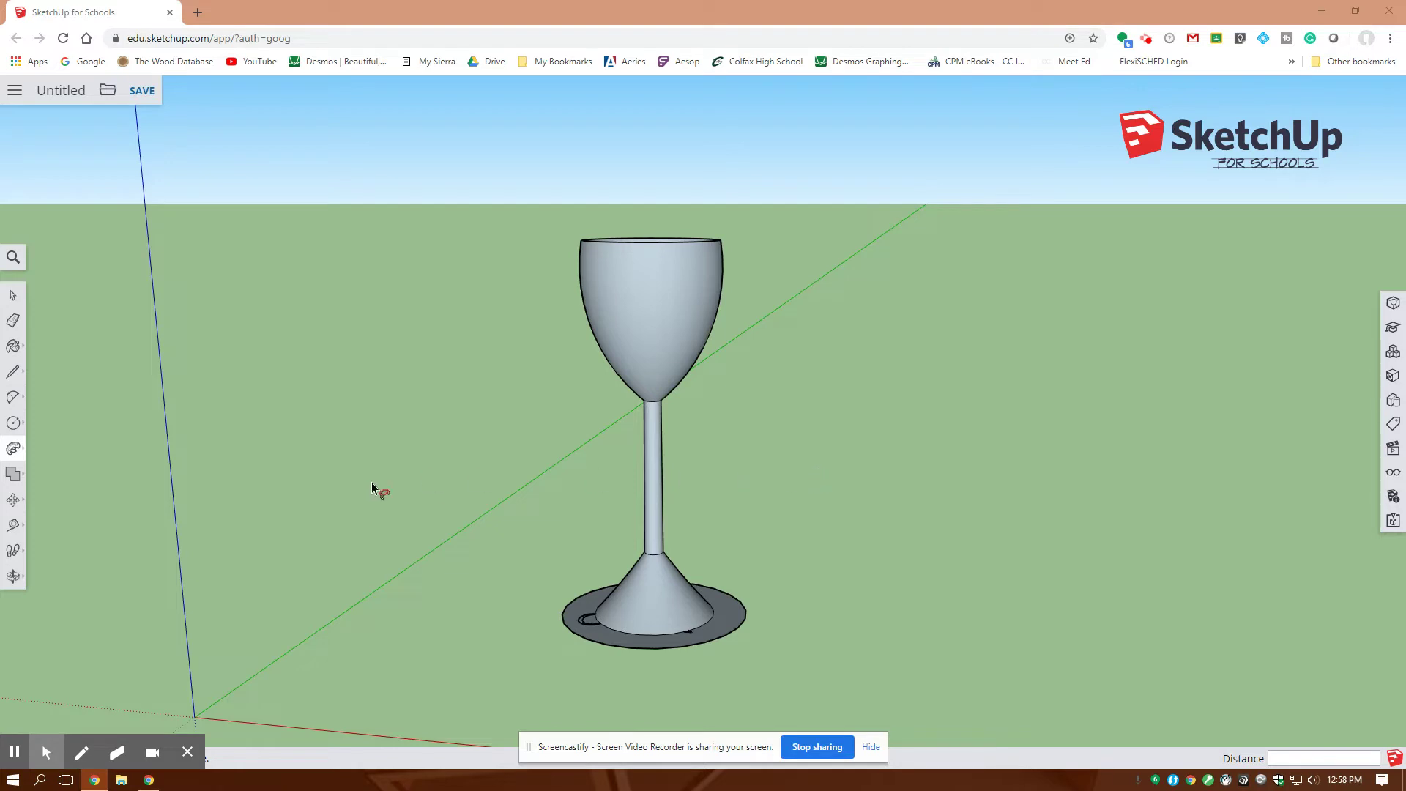
{"action": "scroll", "coordinate": [227, 333], "scroll_direction": "down", "scroll_amount": 1}
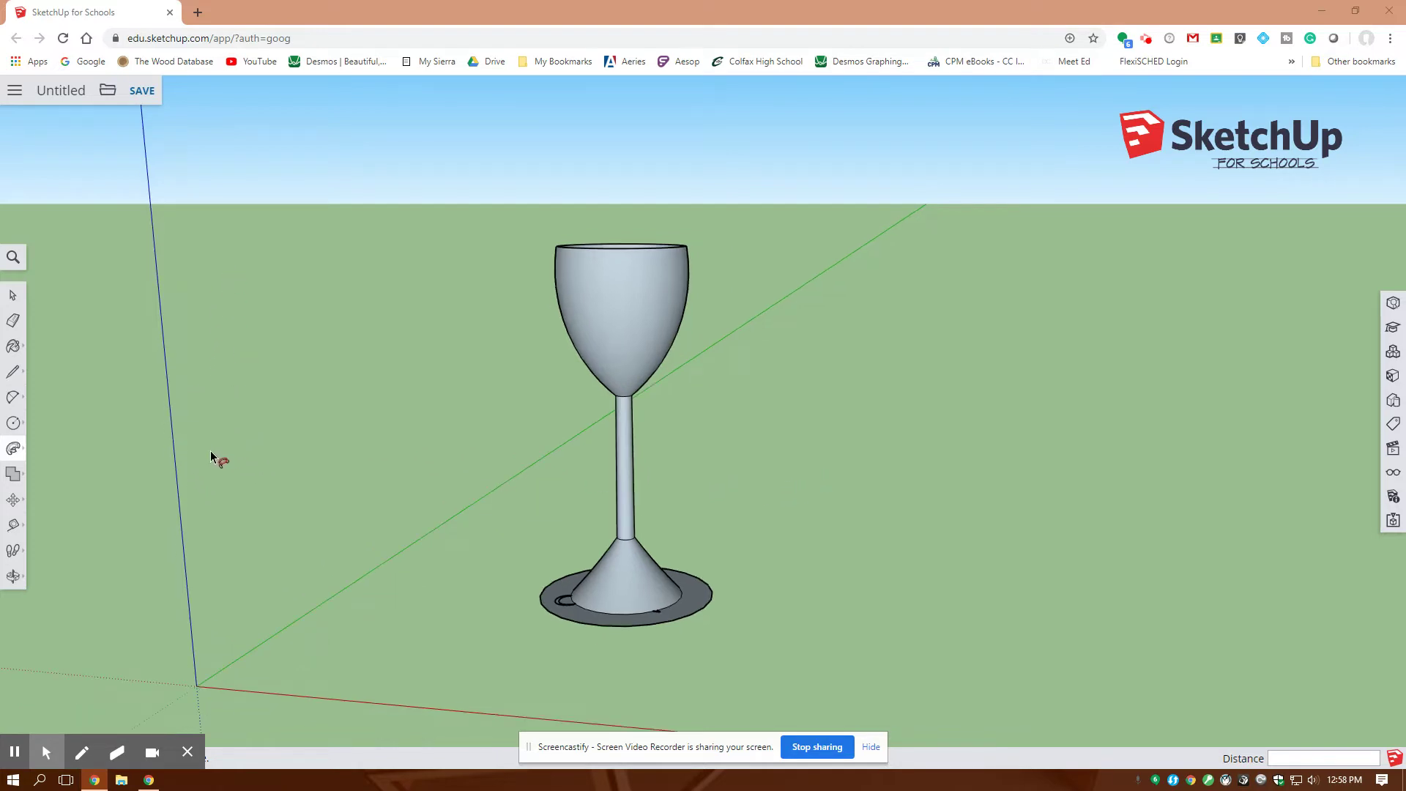
- Create a new model from the Simple Template - Feet and Inches without saving changes to the current model
{"action": "left_click", "coordinate": [15, 91]}
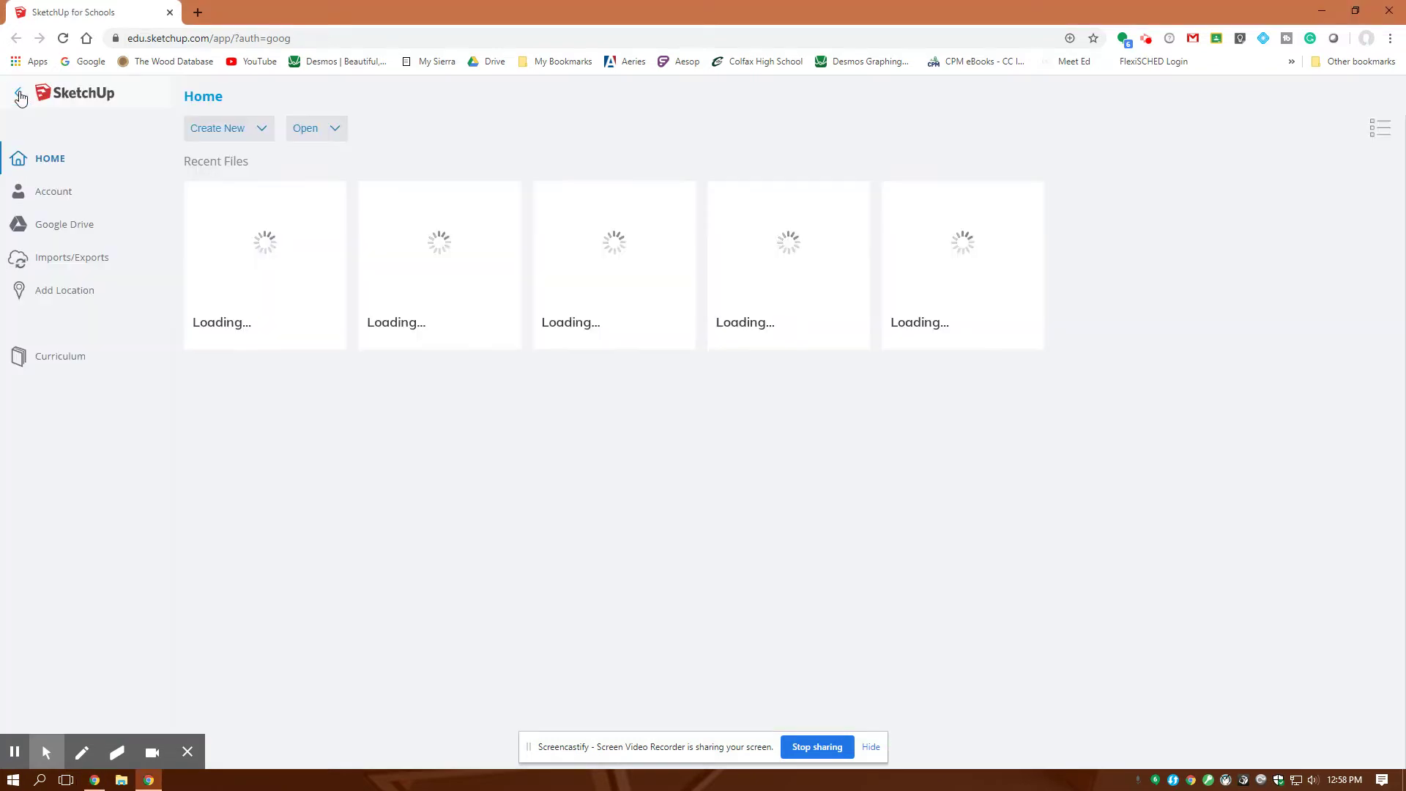
{"action": "left_click", "coordinate": [265, 129]}
{"action": "left_click", "coordinate": [243, 157]}
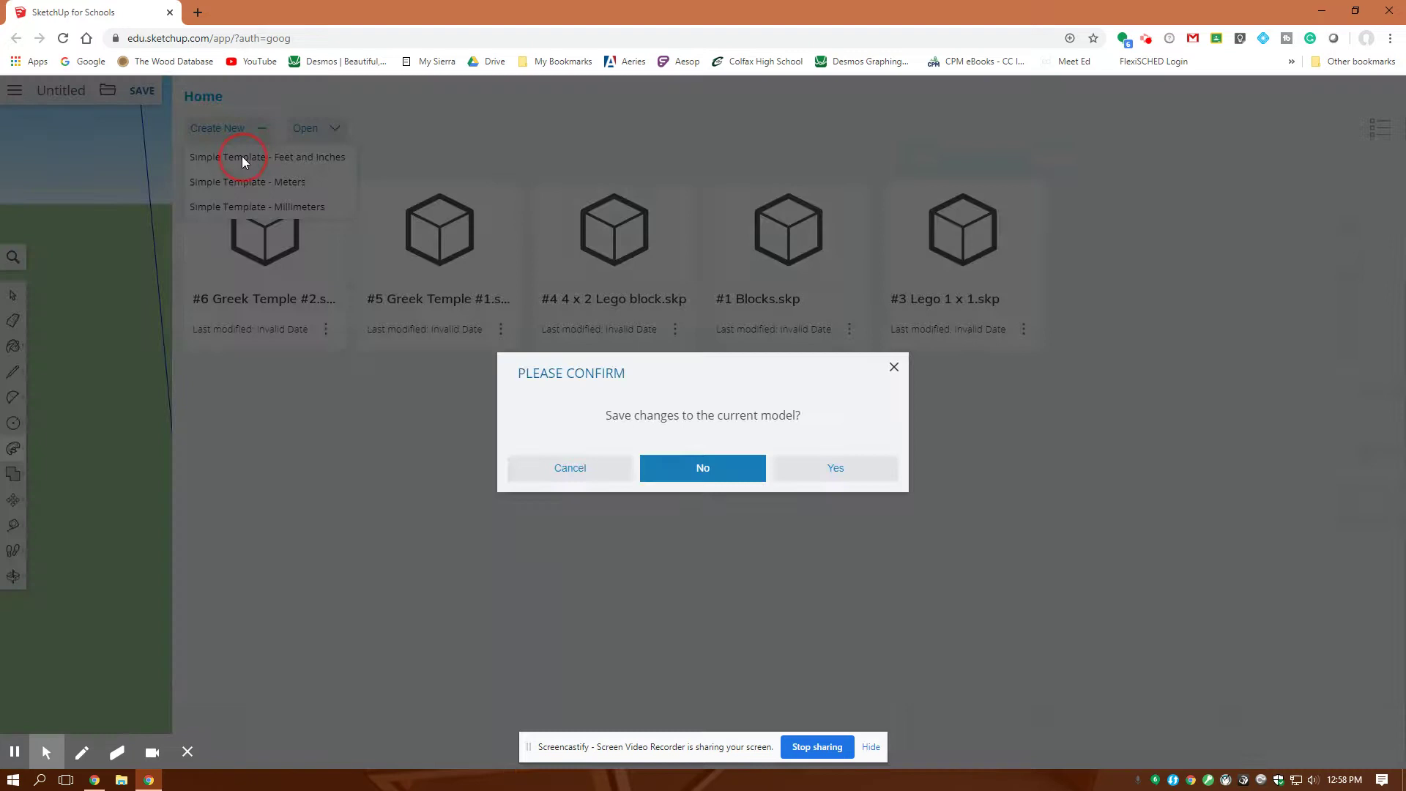
{"action": "left_click", "coordinate": [723, 473]}
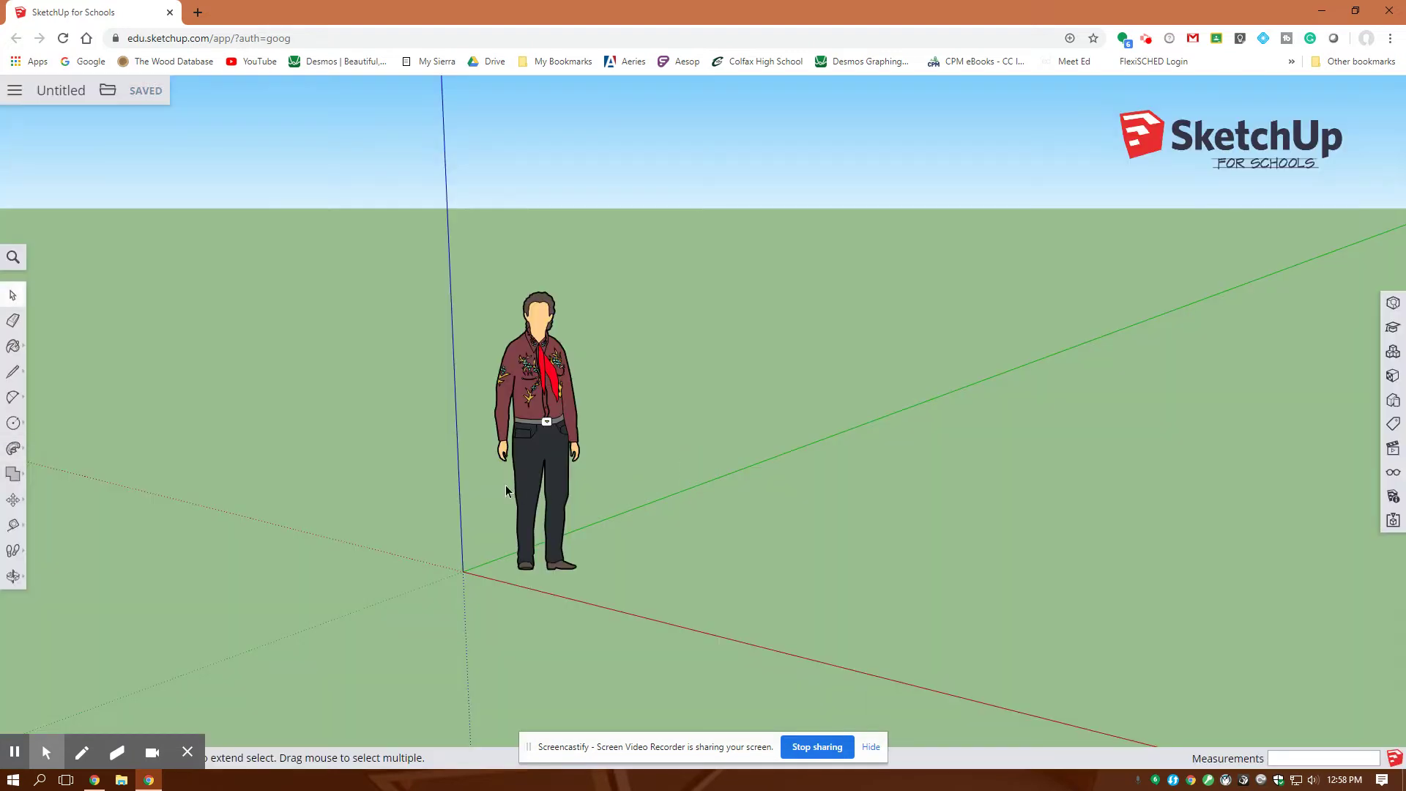
- Draw a circle with a 1' radius on the ground beside the scale figure, its radius along the red axis
{"action": "left_click", "coordinate": [13, 423]}
{"action": "left_click", "coordinate": [666, 561]}
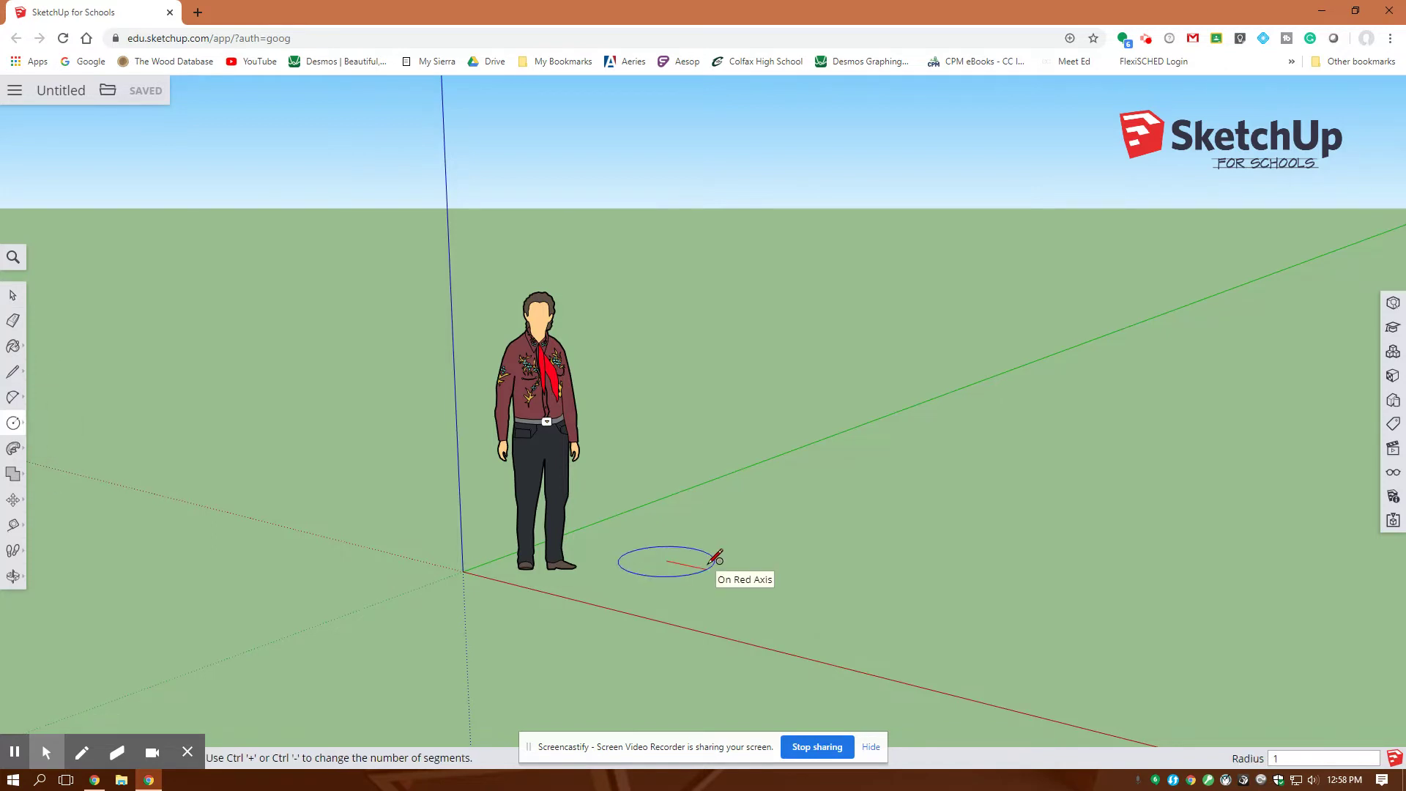
{"action": "left_click", "coordinate": [715, 558]}
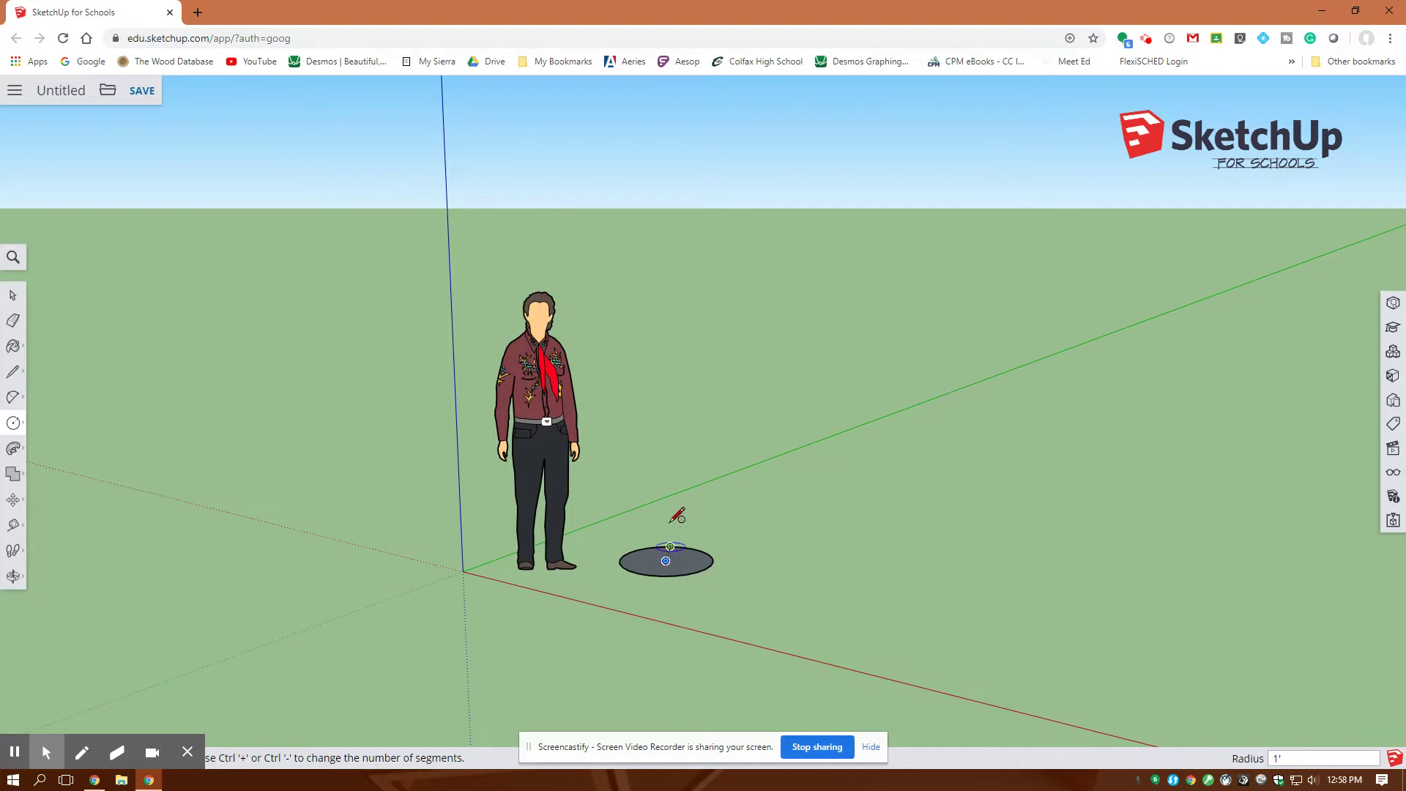
- Draw a 4' vertical line up the blue axis from the circle's centre
{"action": "left_click", "coordinate": [12, 372]}
{"action": "left_click", "coordinate": [665, 561]}
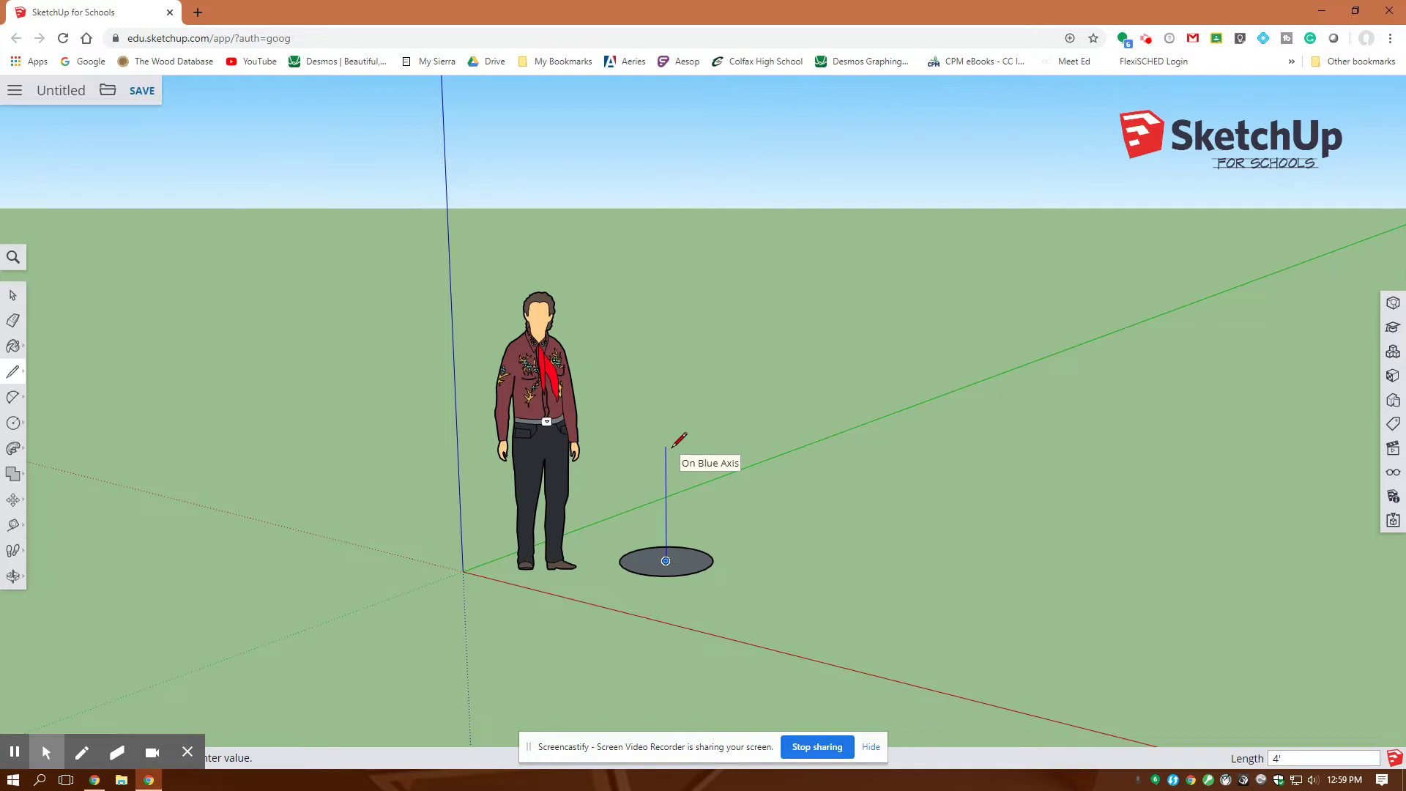
{"action": "key", "text": "Return"}
- Delete the scale figure of the person from the model
{"action": "left_click", "coordinate": [17, 289]}
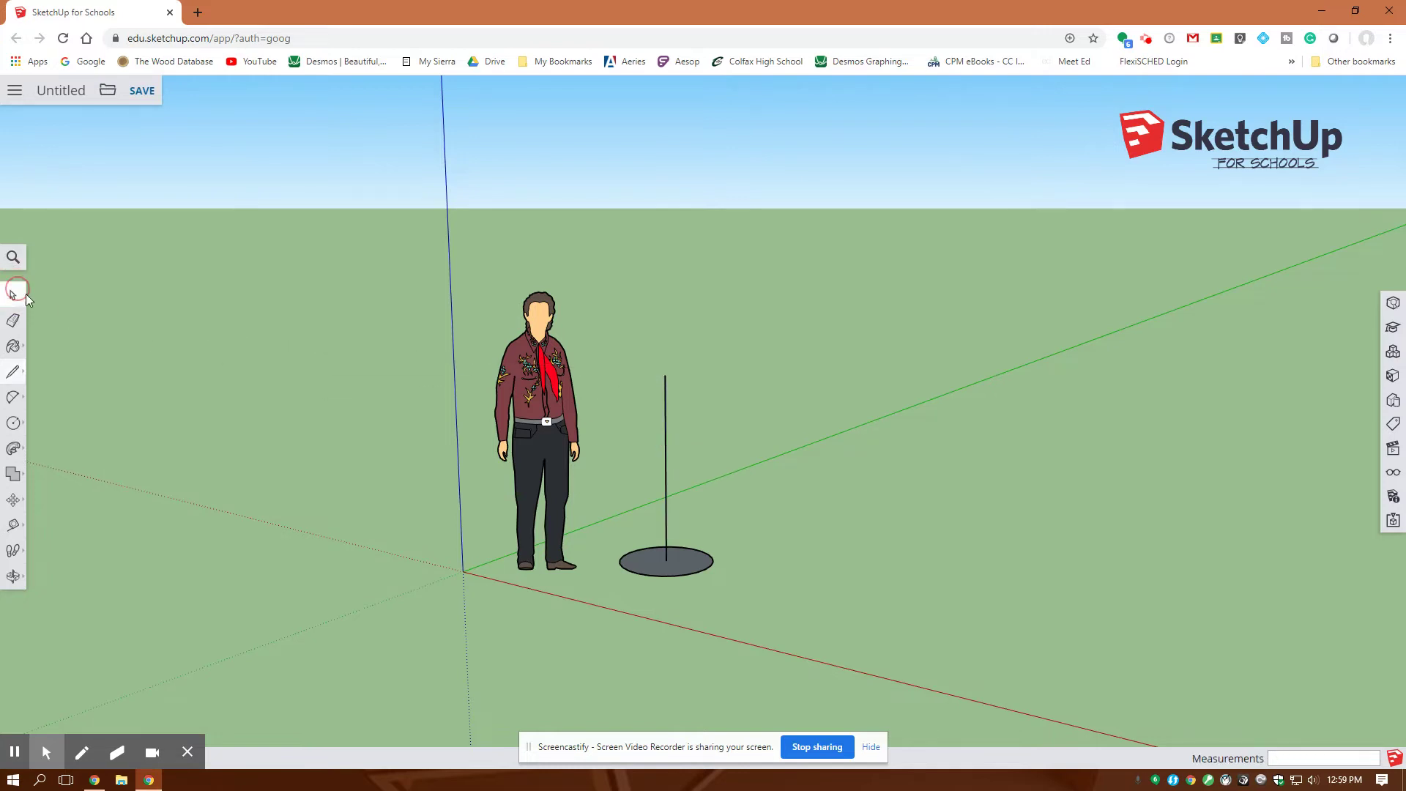
{"action": "left_click", "coordinate": [526, 419]}
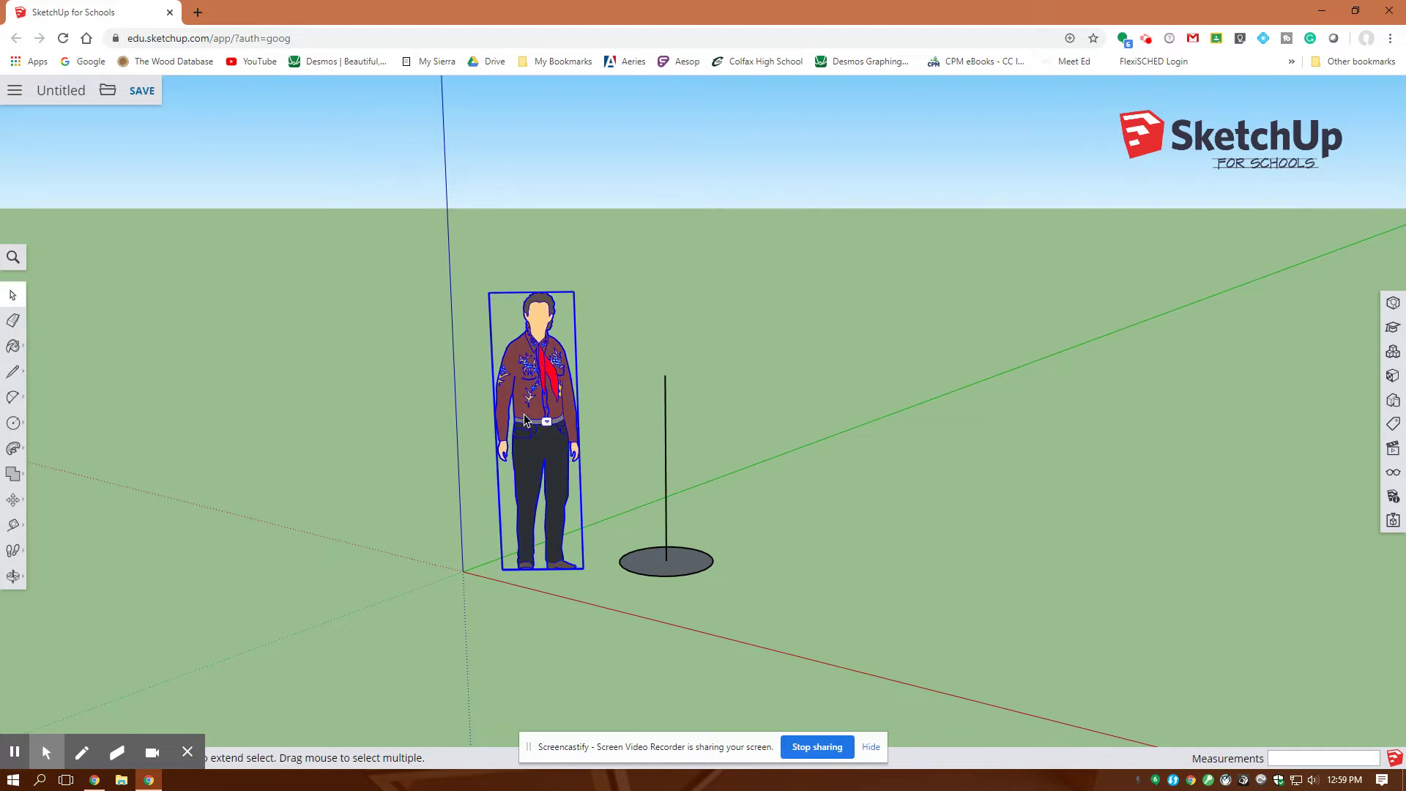
{"action": "key", "text": "Delete"}
- Draw an upright rectangular face from the circle's centre to its edge along the red axis, 4' up, and across to the vertical line's top
{"action": "scroll", "coordinate": [552, 463], "scroll_direction": "up", "scroll_amount": 5}
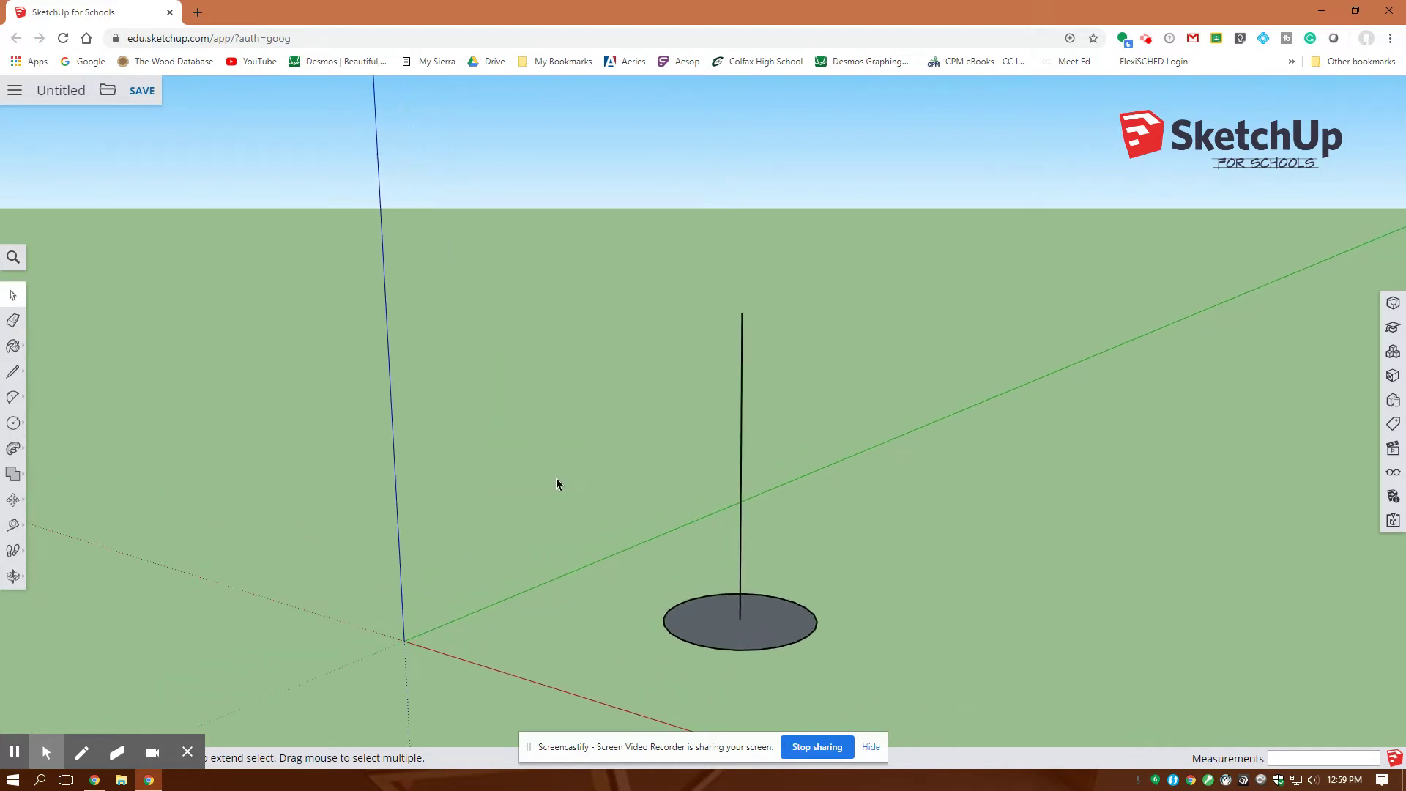
{"action": "left_click", "coordinate": [12, 370]}
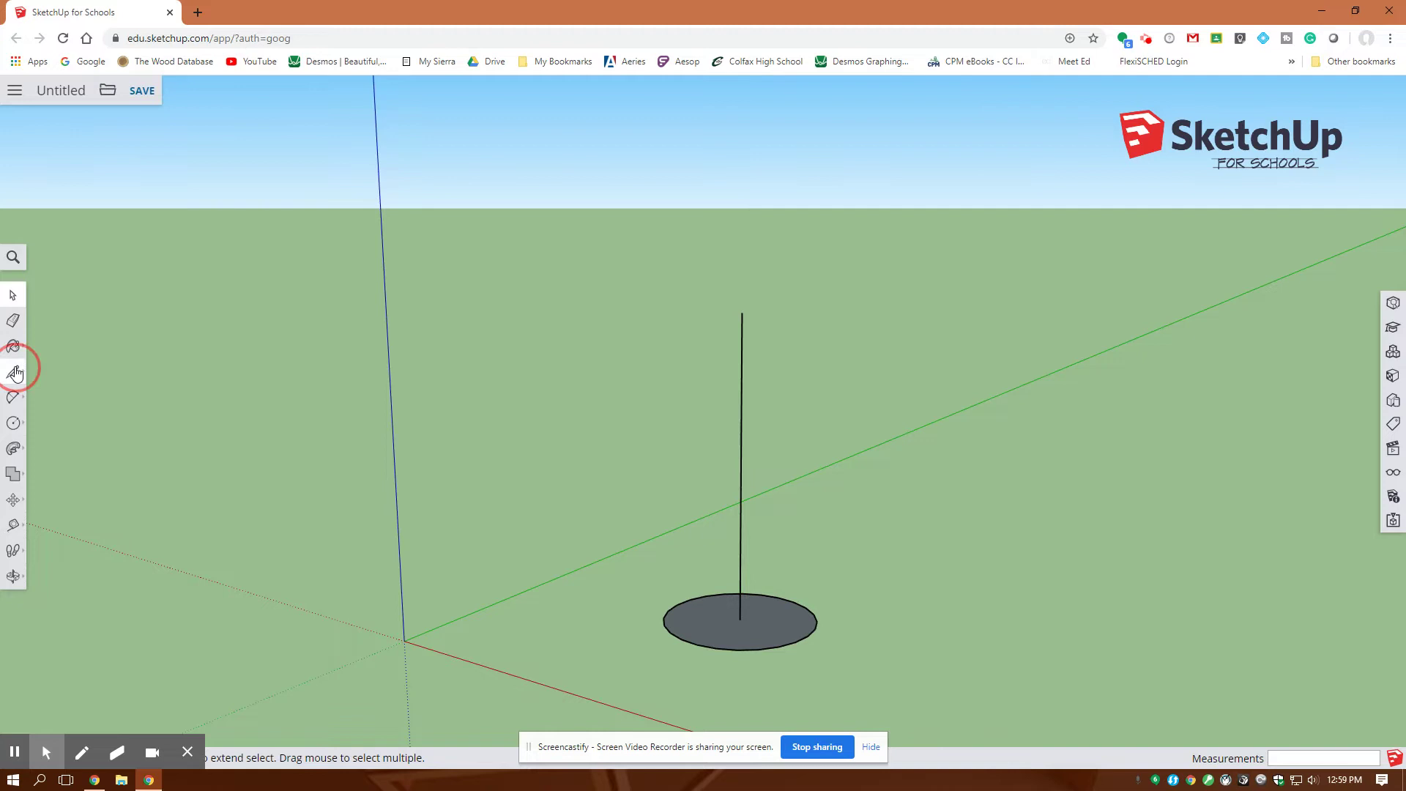
{"action": "left_click", "coordinate": [49, 359]}
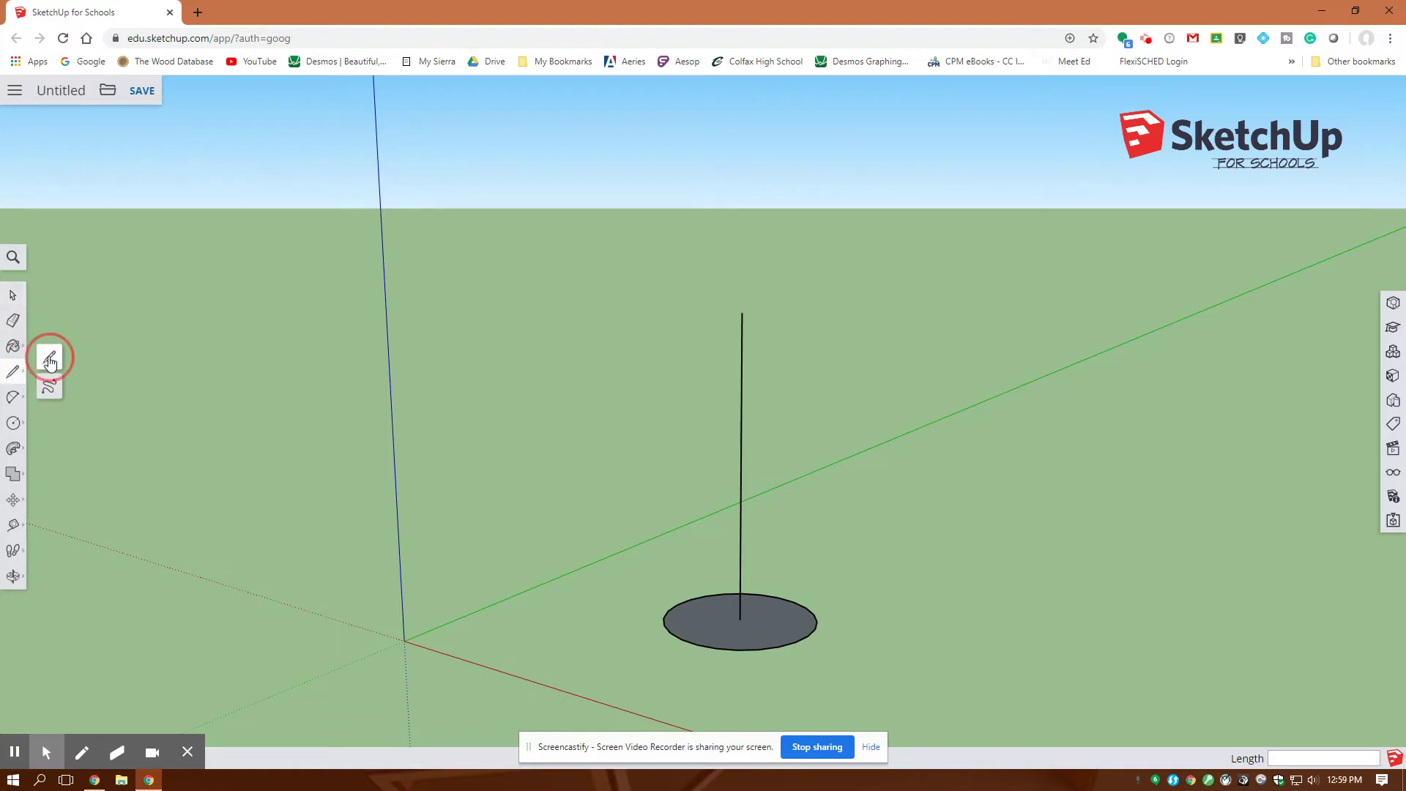
{"action": "left_click", "coordinate": [740, 619]}
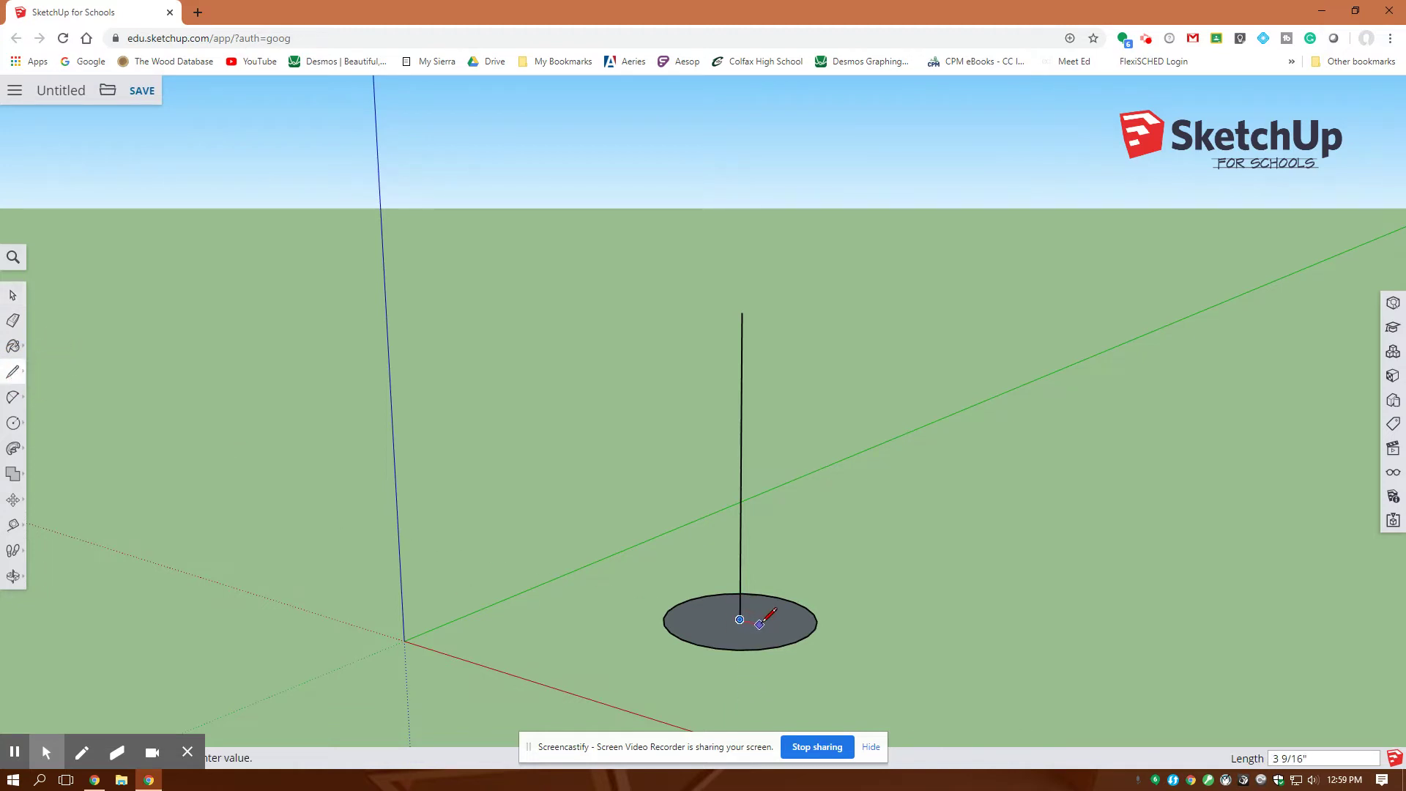
{"action": "left_click", "coordinate": [807, 635]}
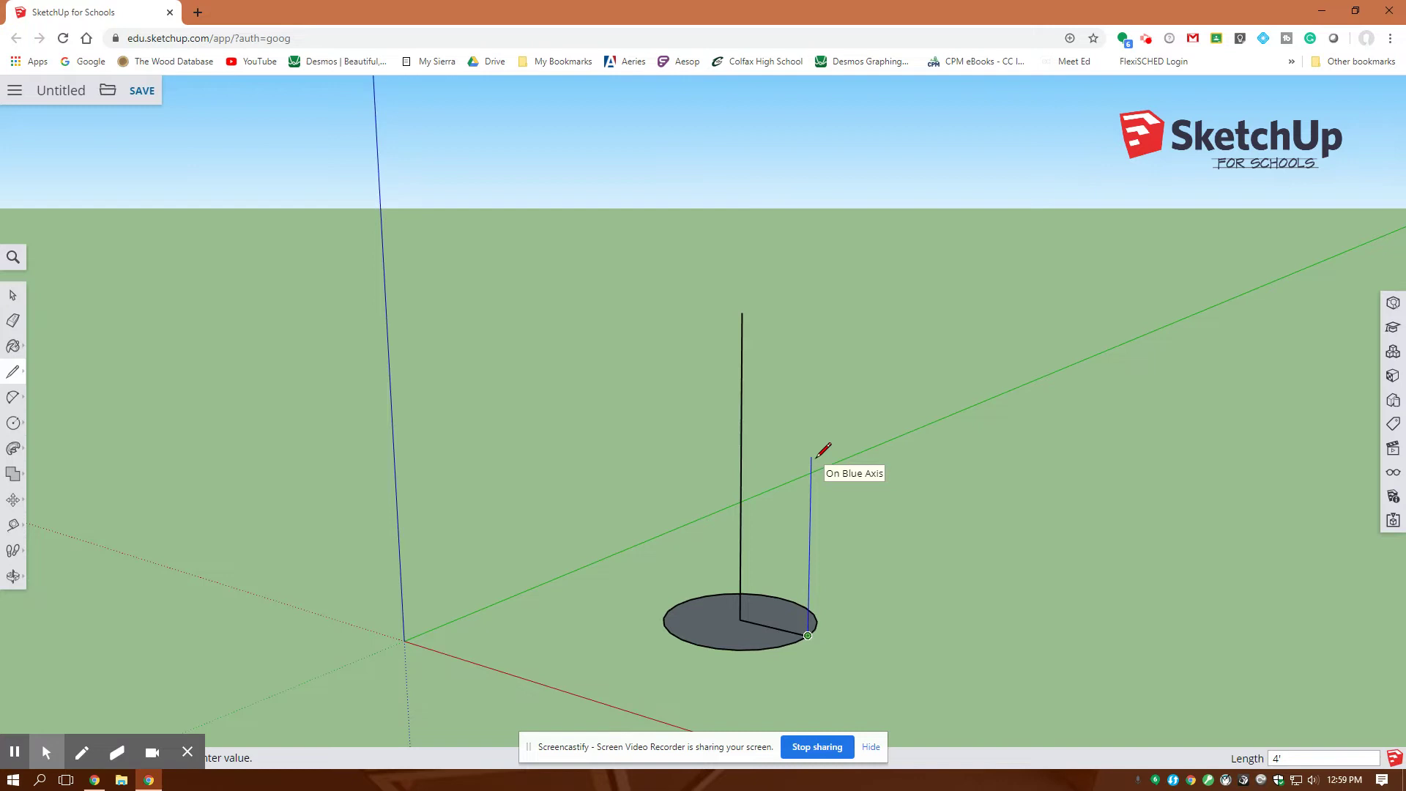
{"action": "key", "text": "Return"}
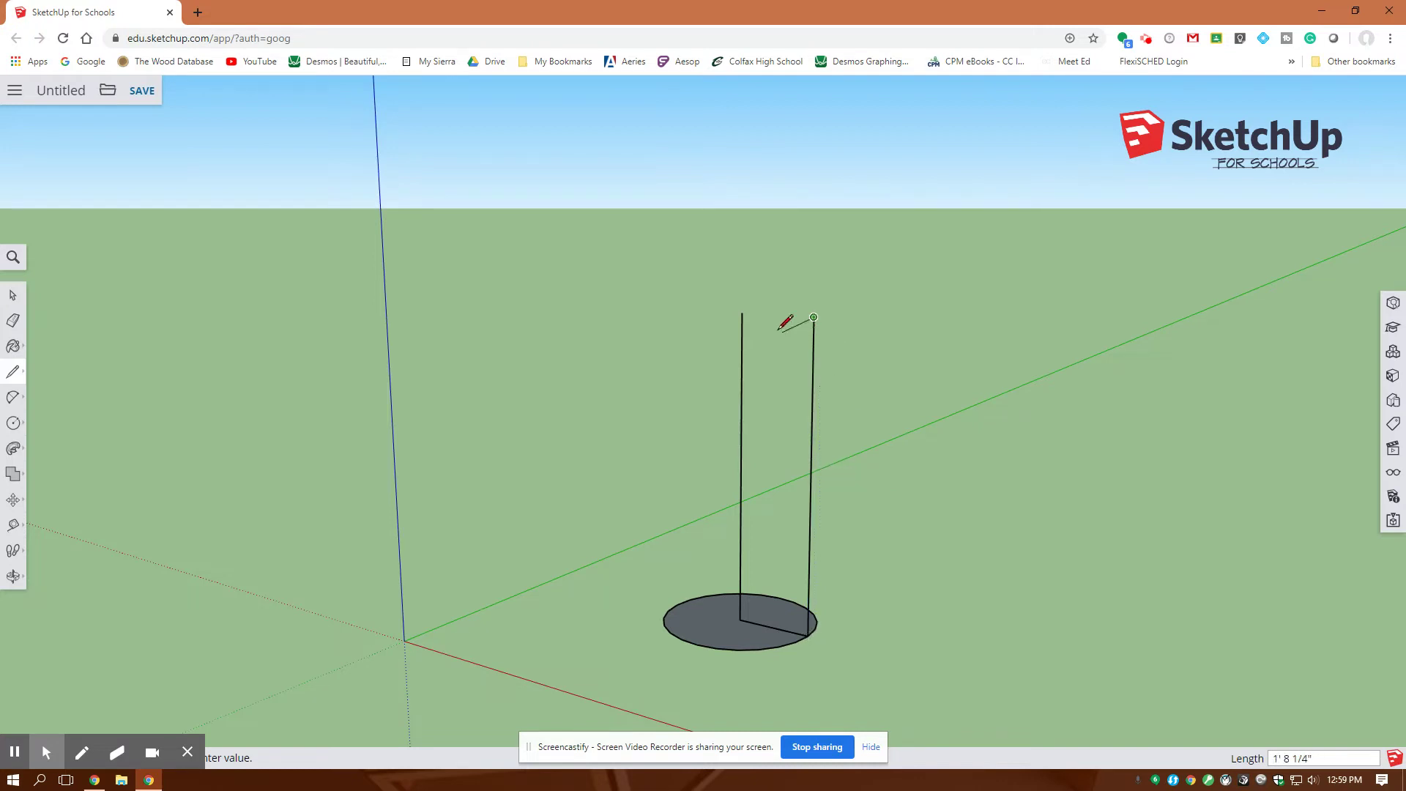
{"action": "left_click", "coordinate": [742, 313]}
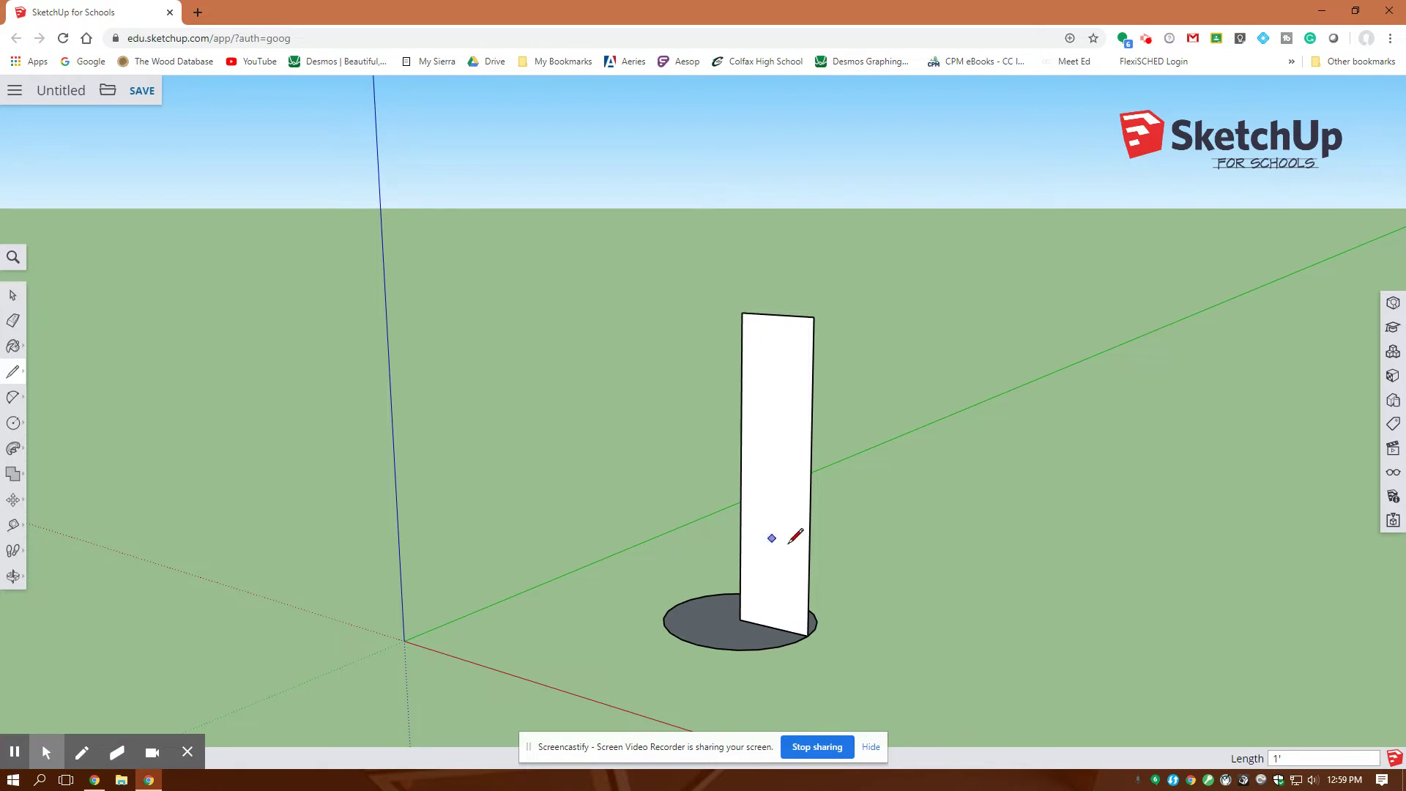
{"action": "left_click", "coordinate": [13, 295]}
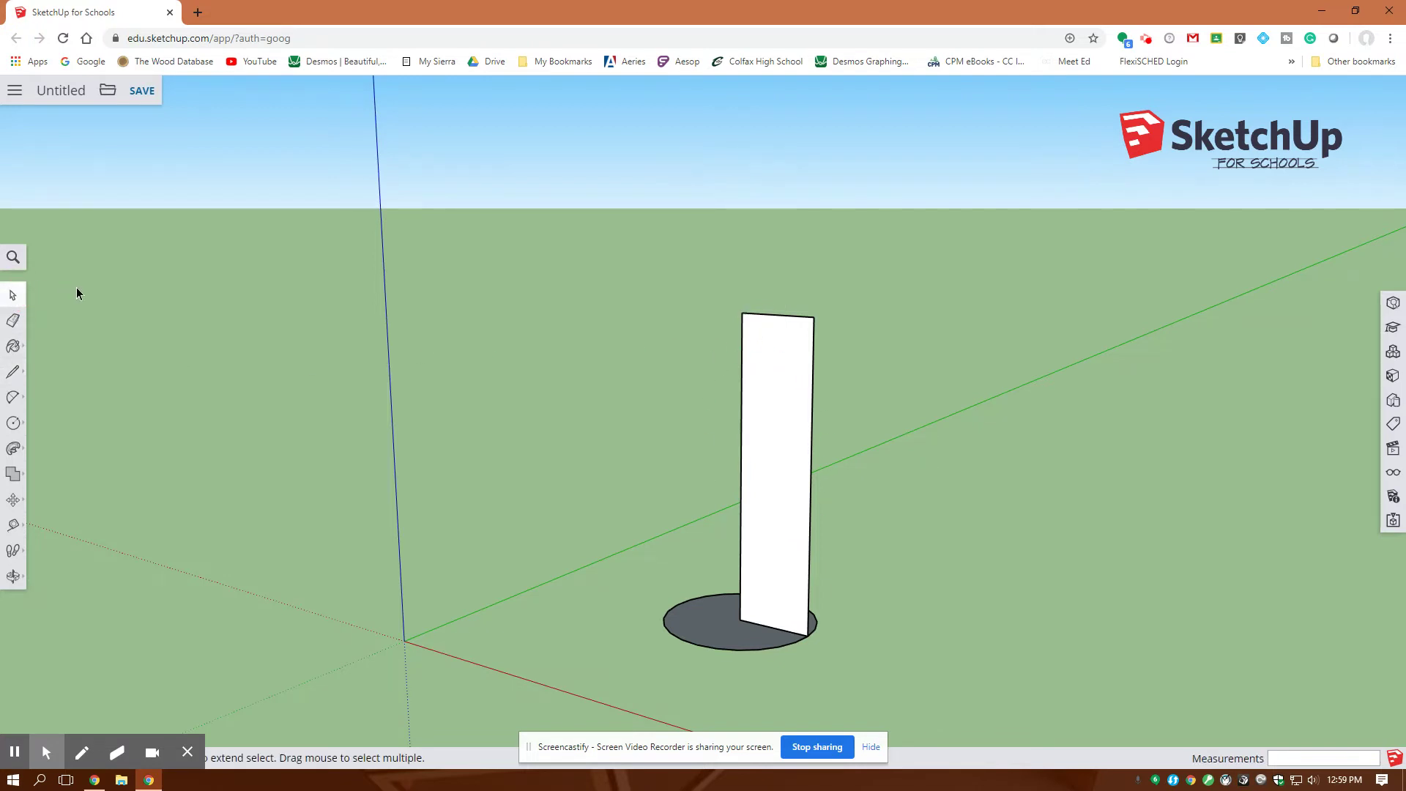
- Draw the cup's arc from near the upper outer corner of the face to its centre-line edge, with a bulge of about 4 5/16"
{"action": "left_click", "coordinate": [14, 397]}
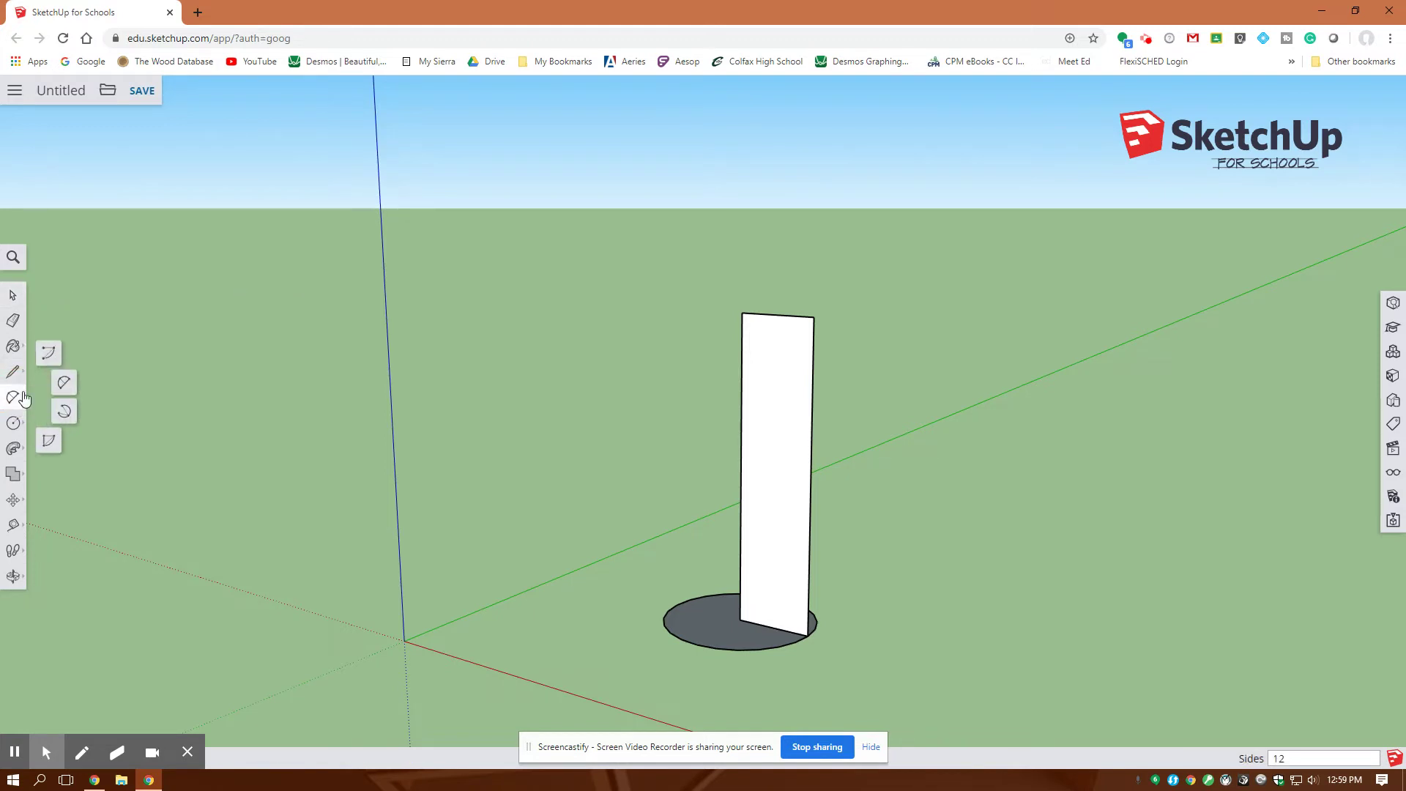
{"action": "left_click", "coordinate": [800, 316]}
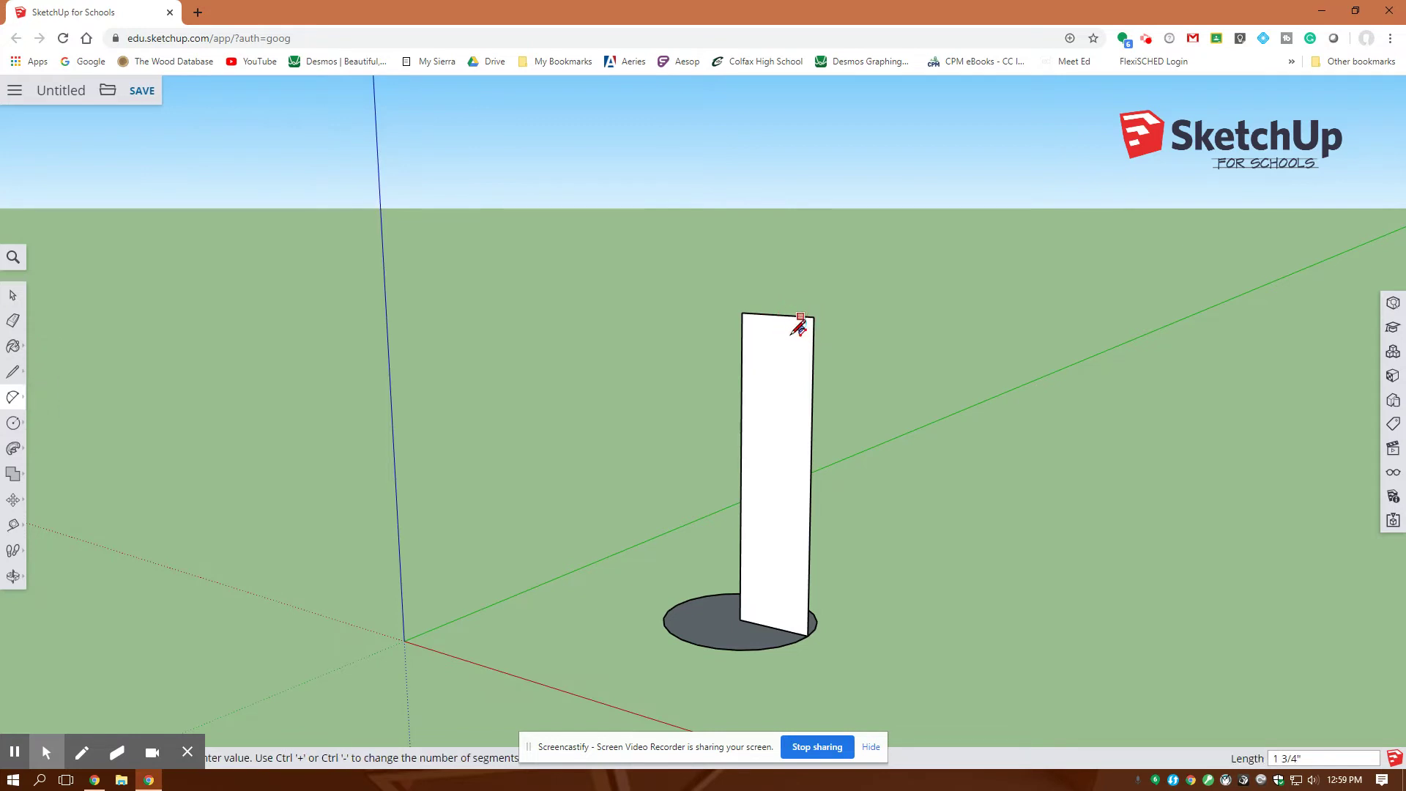
{"action": "left_click", "coordinate": [741, 452]}
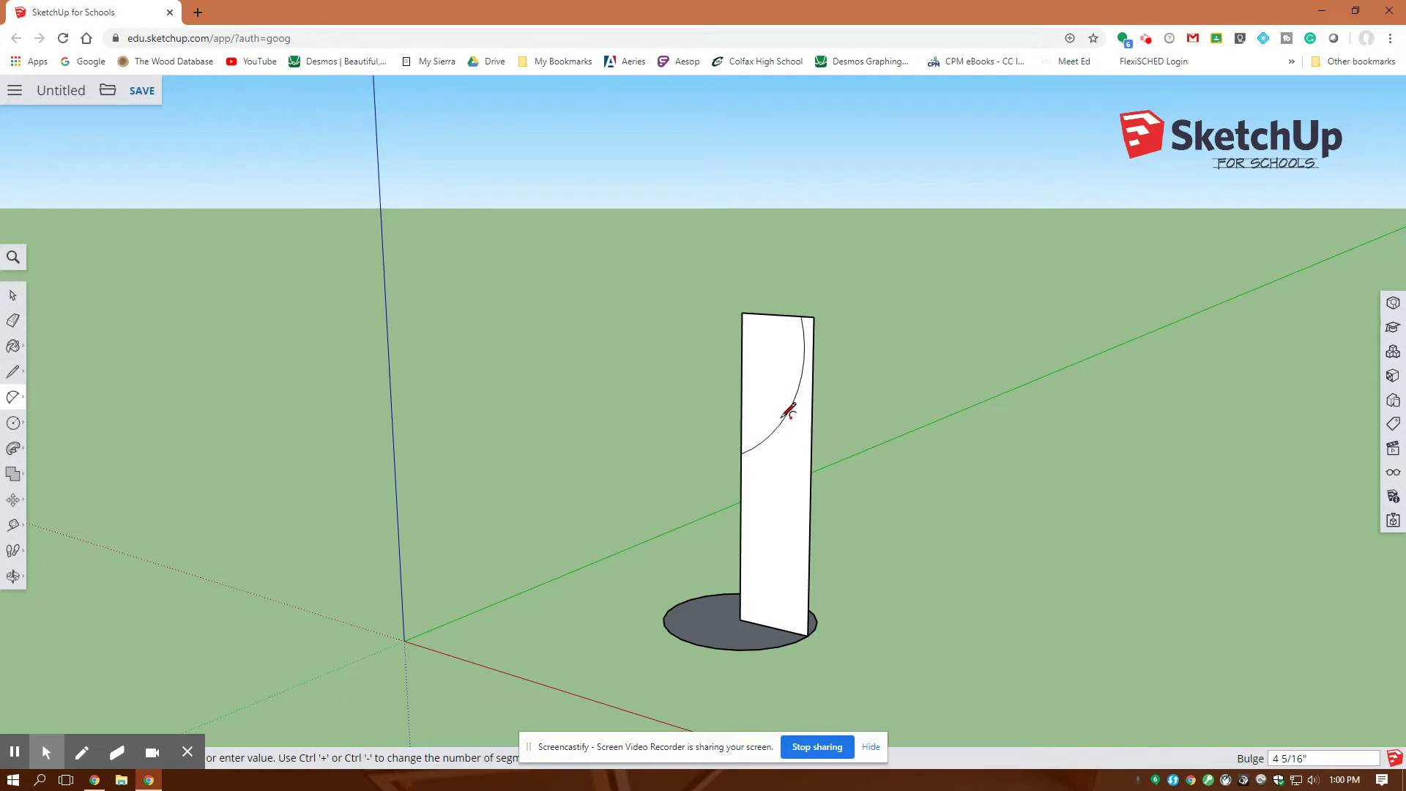
{"action": "left_click", "coordinate": [795, 402]}
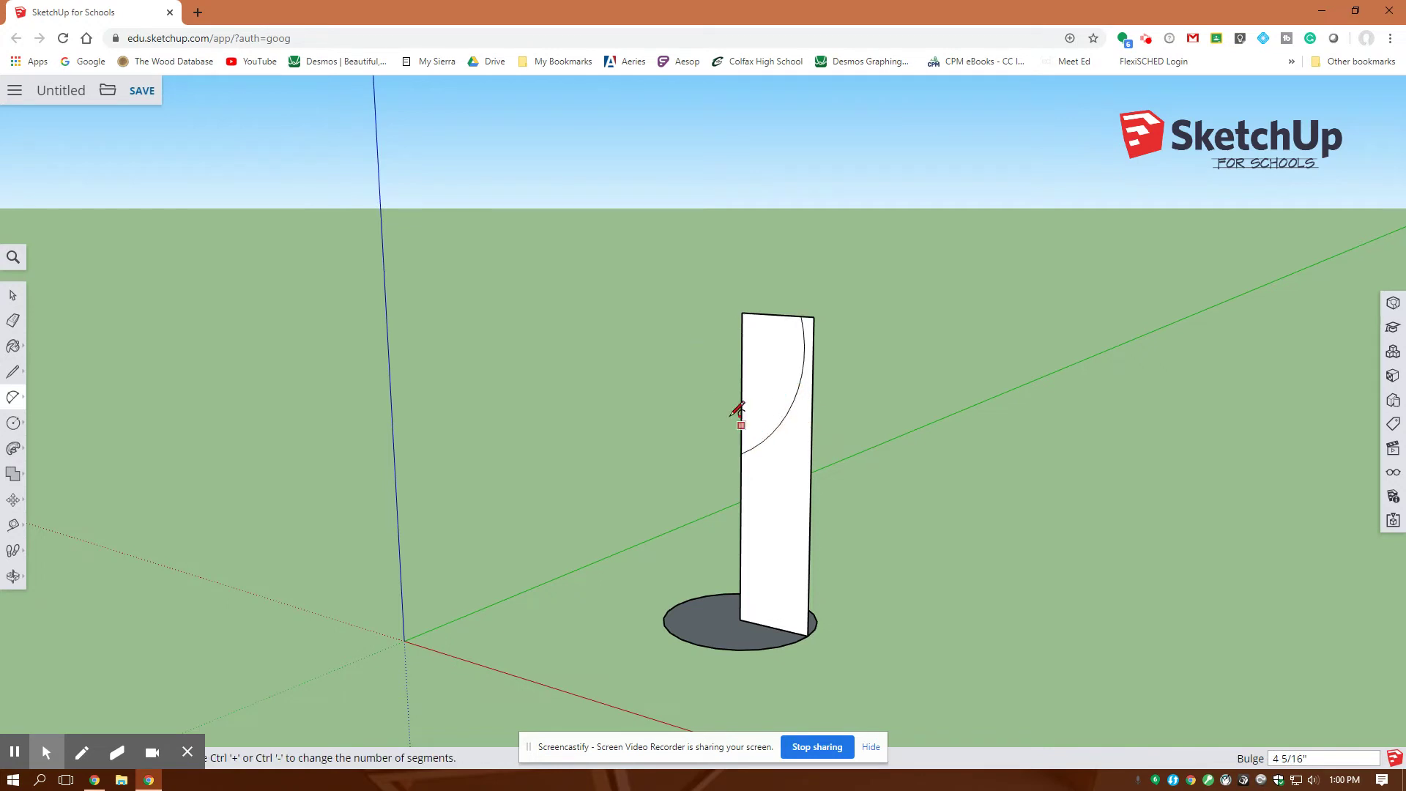
{"action": "left_click", "coordinate": [799, 631]}
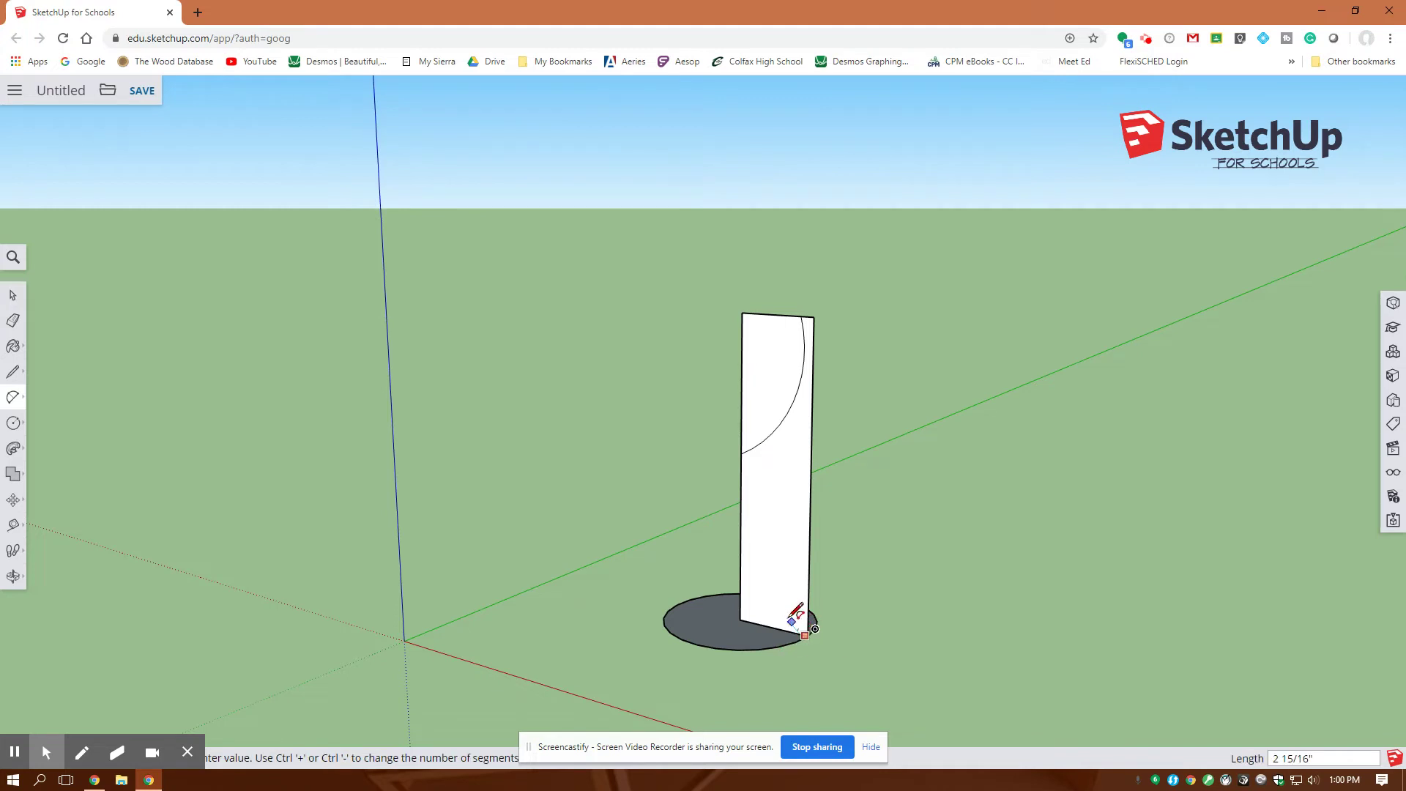
{"action": "left_click", "coordinate": [740, 590]}
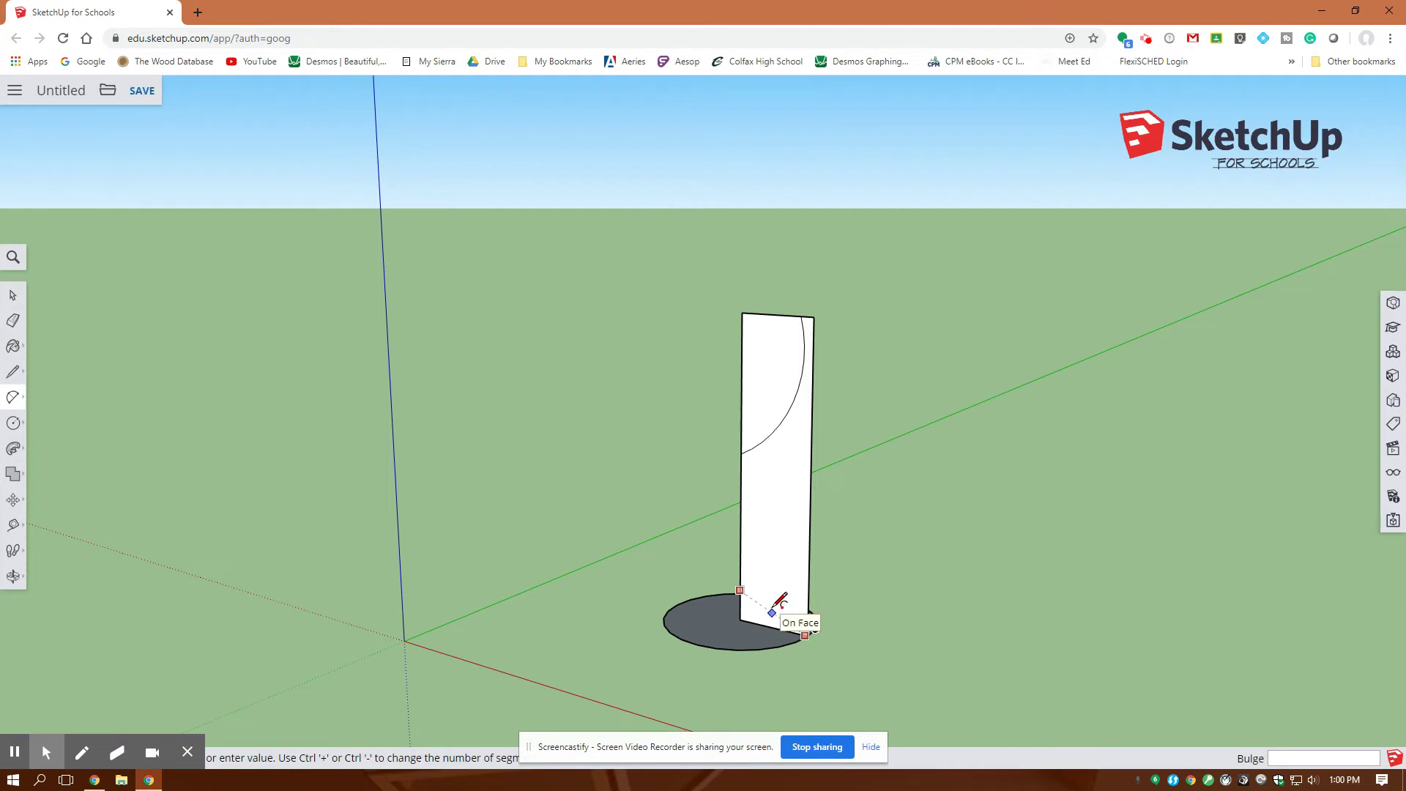
{"action": "middle_click_drag", "start_coordinate": [879, 538], "coordinate": [820, 662]}
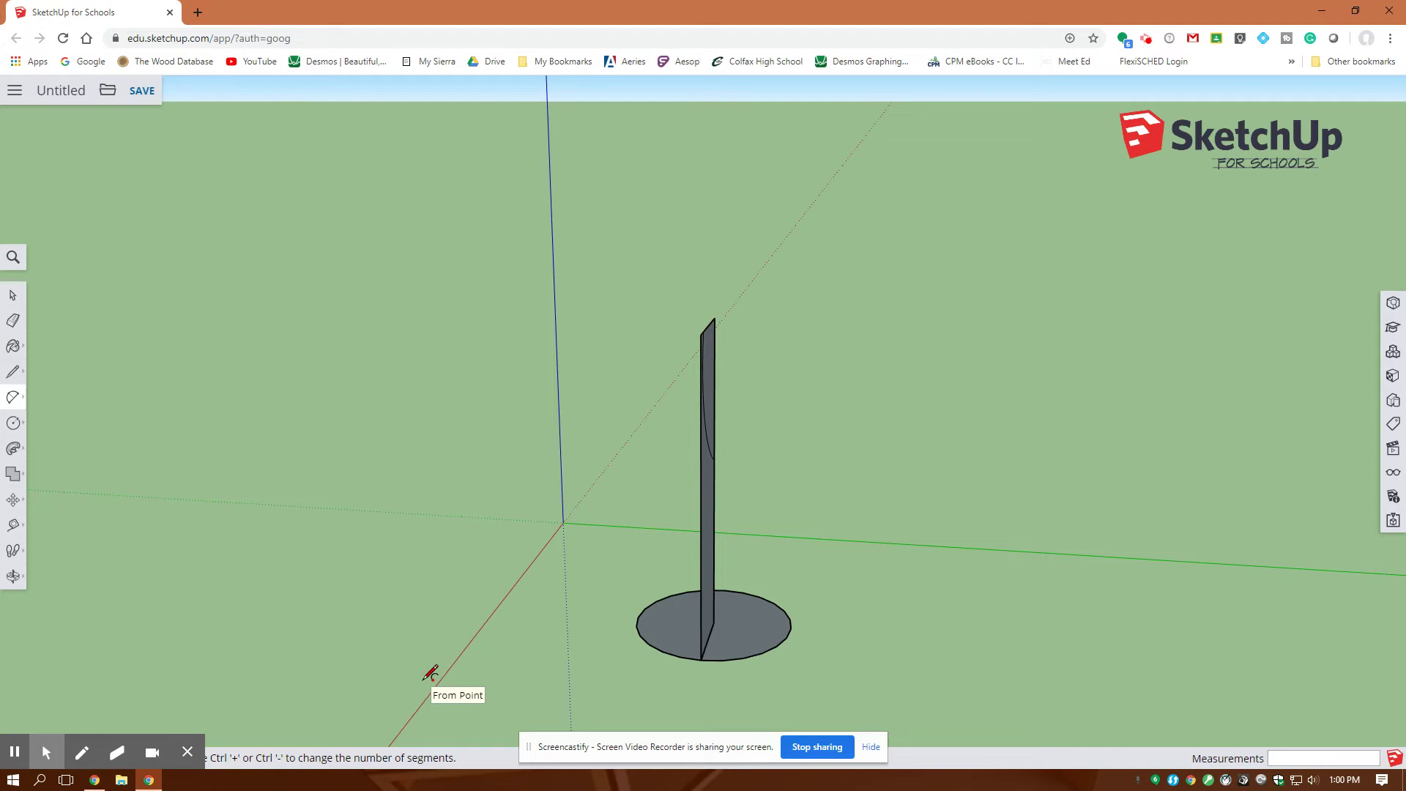
- Draw a slightly outward-bulging arc for the base, from low on the face's centre-line edge to its bottom edge near the outer corner
{"action": "middle_click_drag", "start_coordinate": [520, 618], "coordinate": [724, 629]}
{"action": "middle_click_drag", "start_coordinate": [539, 568], "coordinate": [732, 602]}
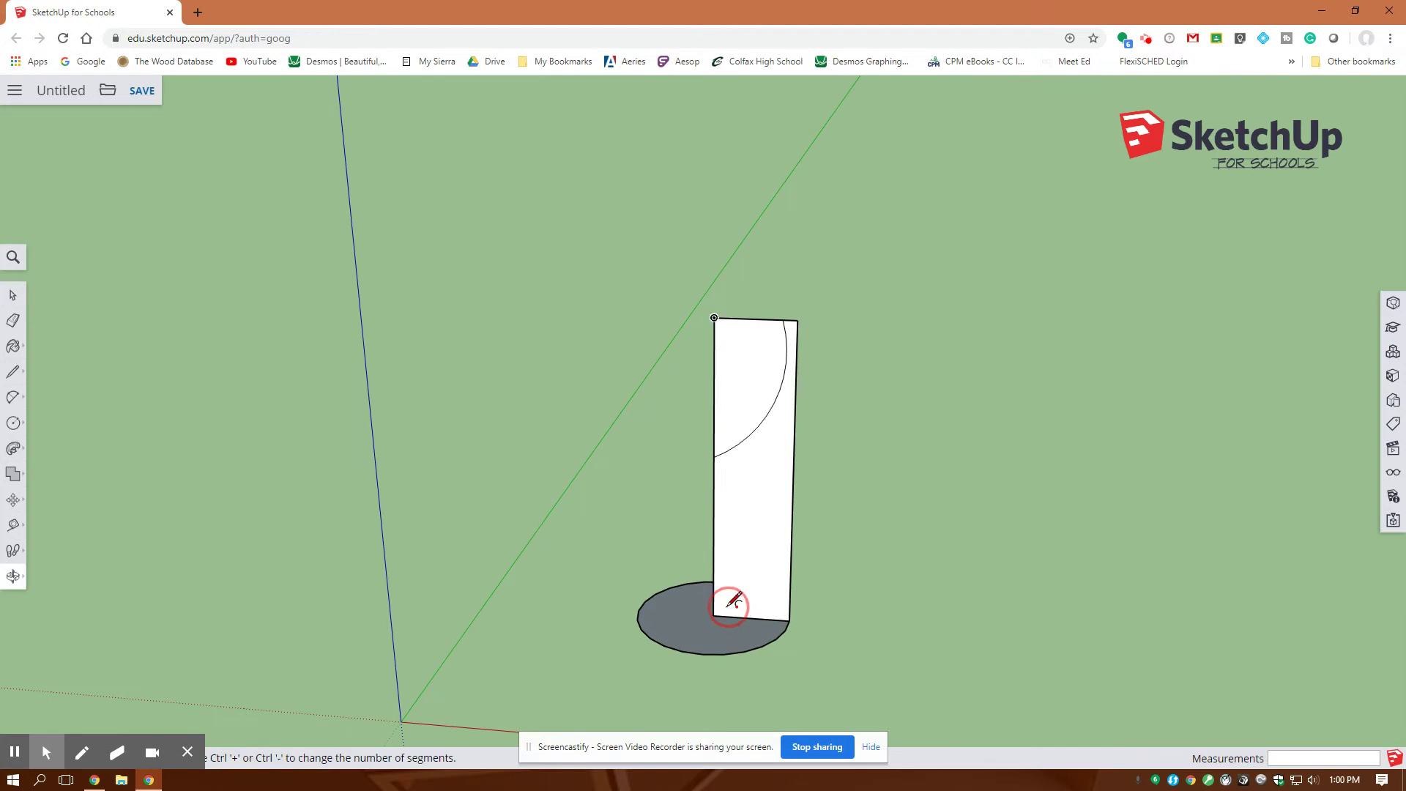
{"action": "left_click", "coordinate": [714, 561]}
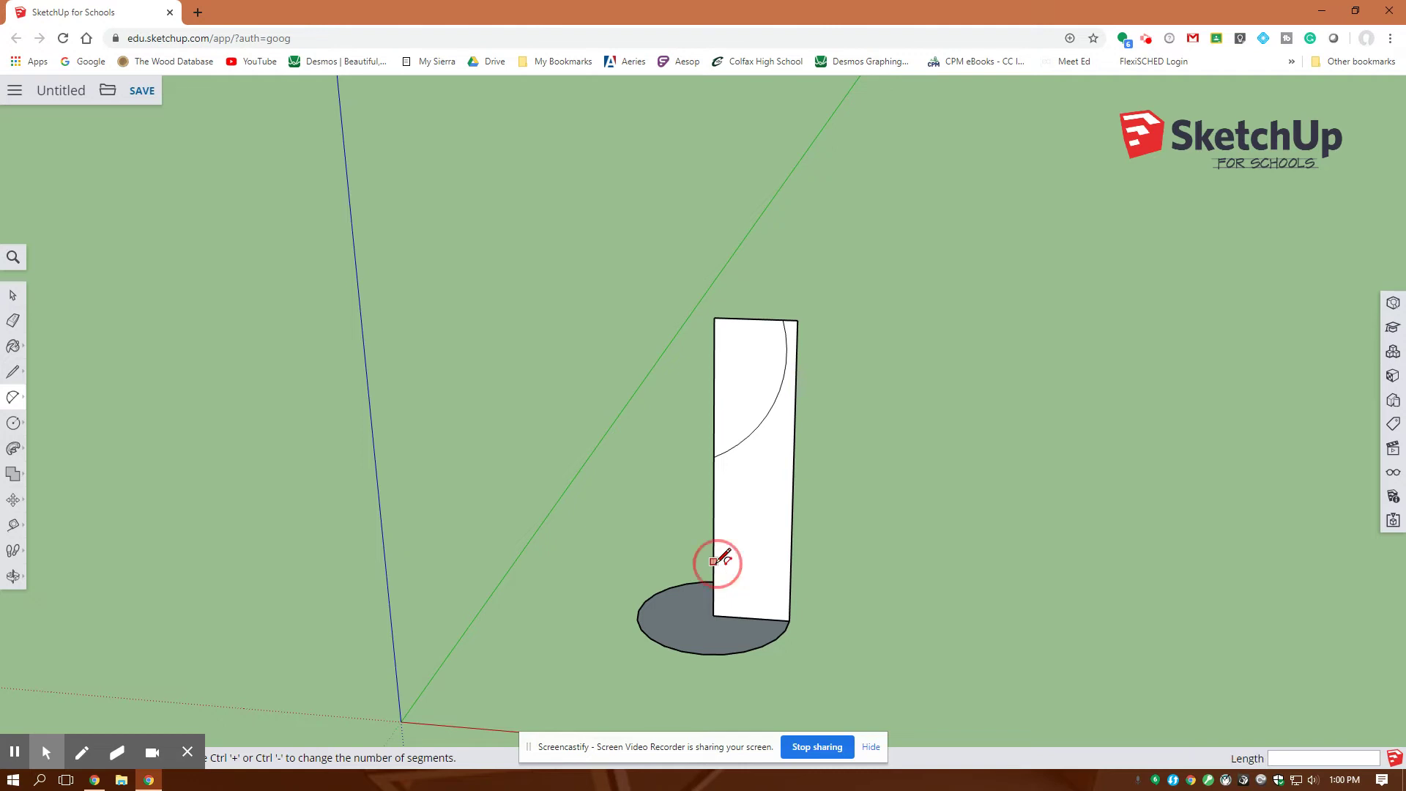
{"action": "left_click", "coordinate": [773, 619]}
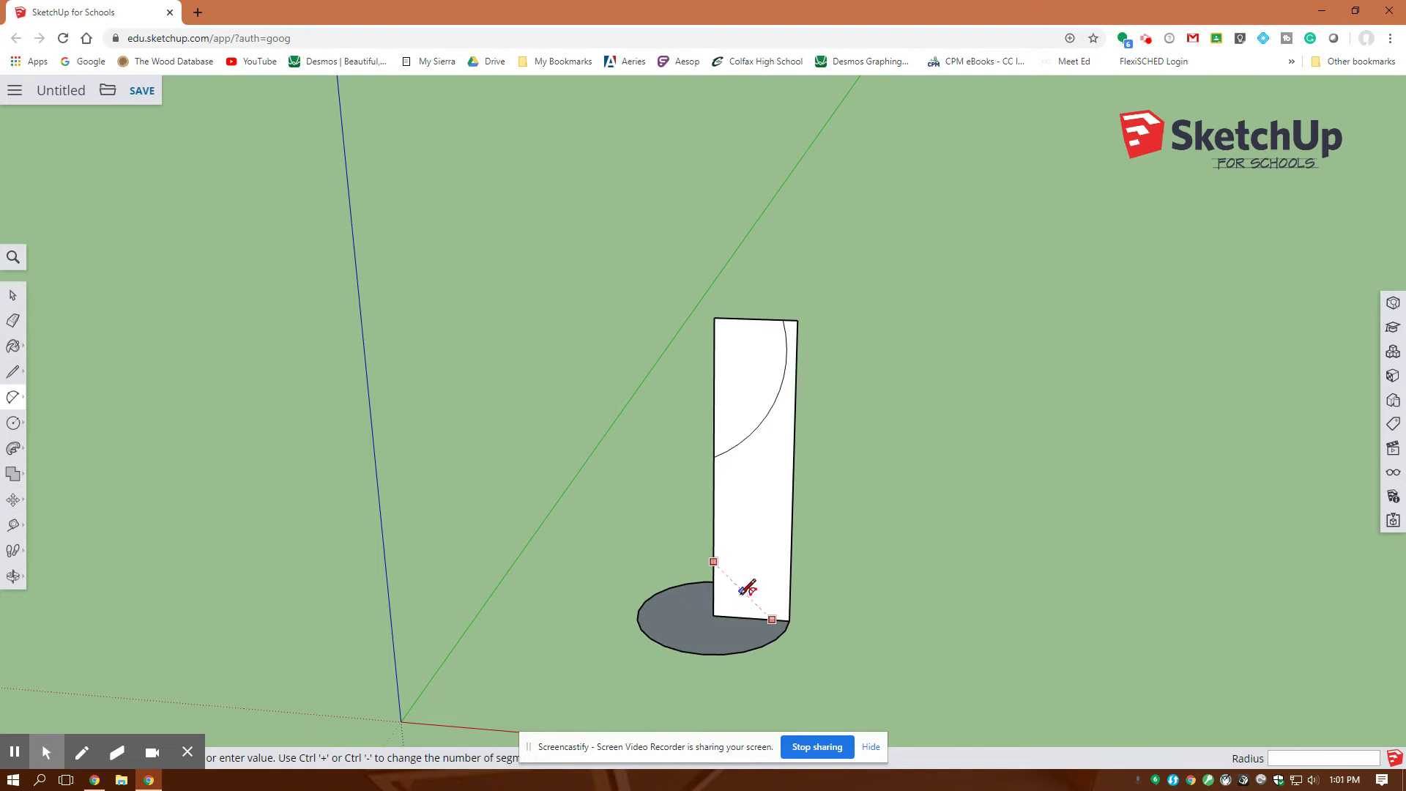
{"action": "middle_click_drag", "start_coordinate": [845, 560], "coordinate": [585, 644]}
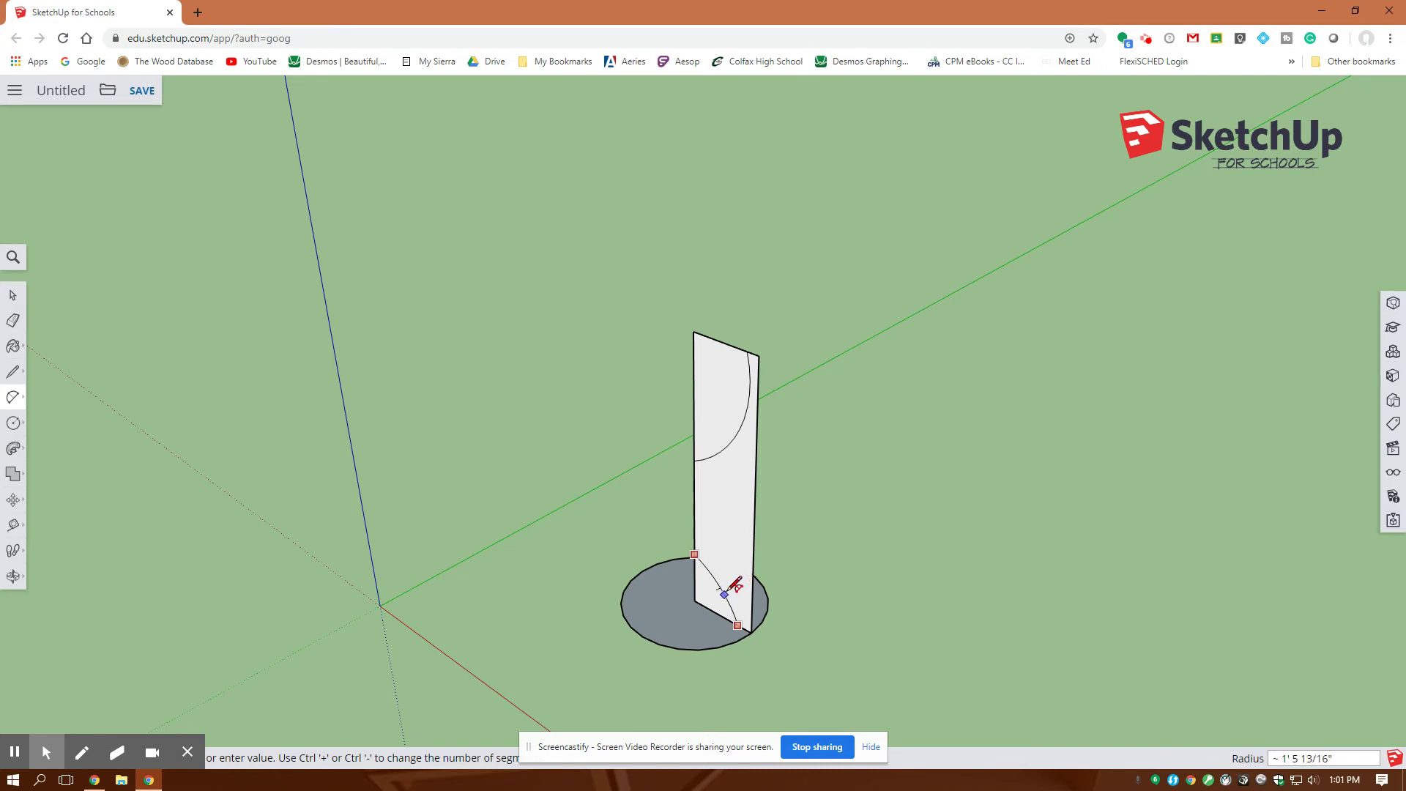
{"action": "middle_click_drag", "start_coordinate": [835, 627], "coordinate": [750, 626]}
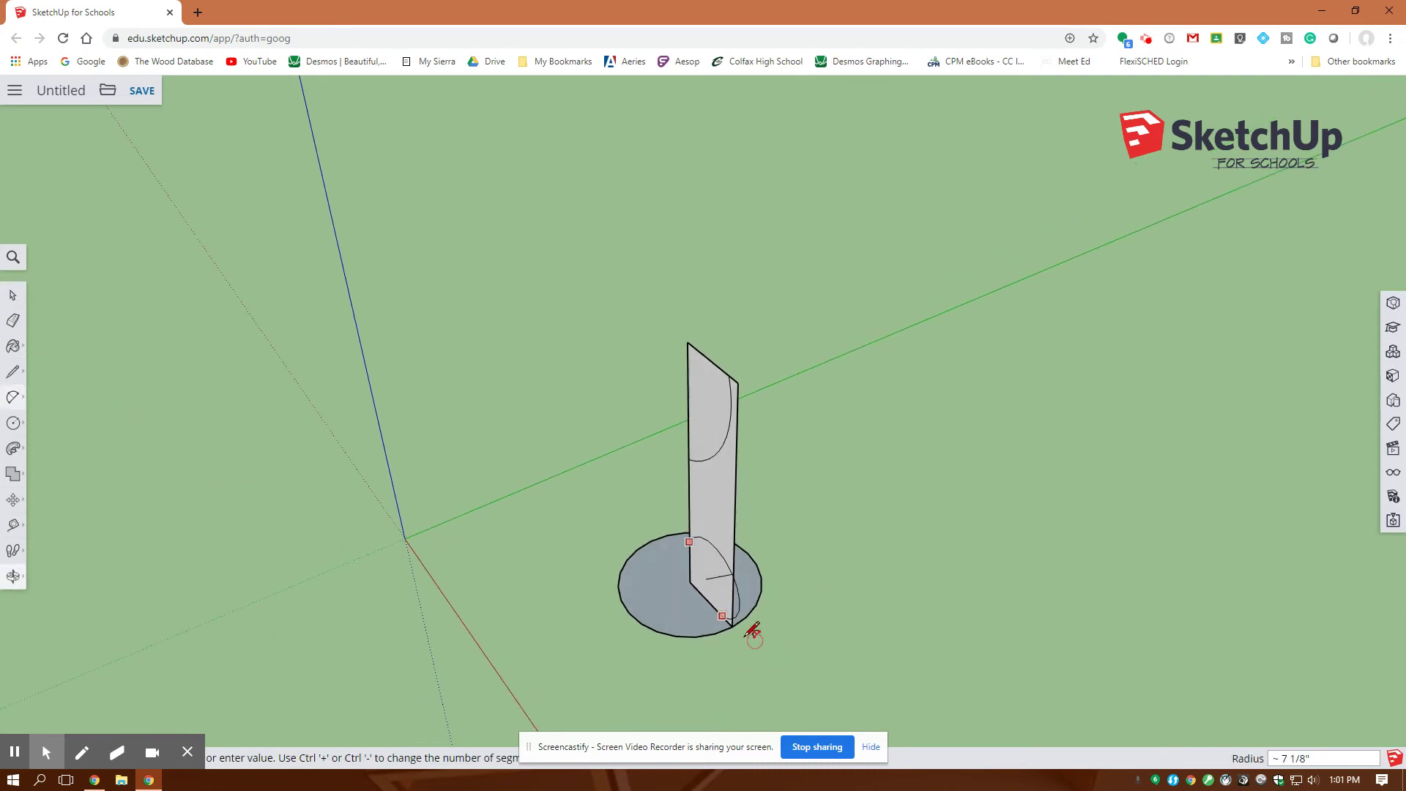
{"action": "left_click", "coordinate": [722, 616]}
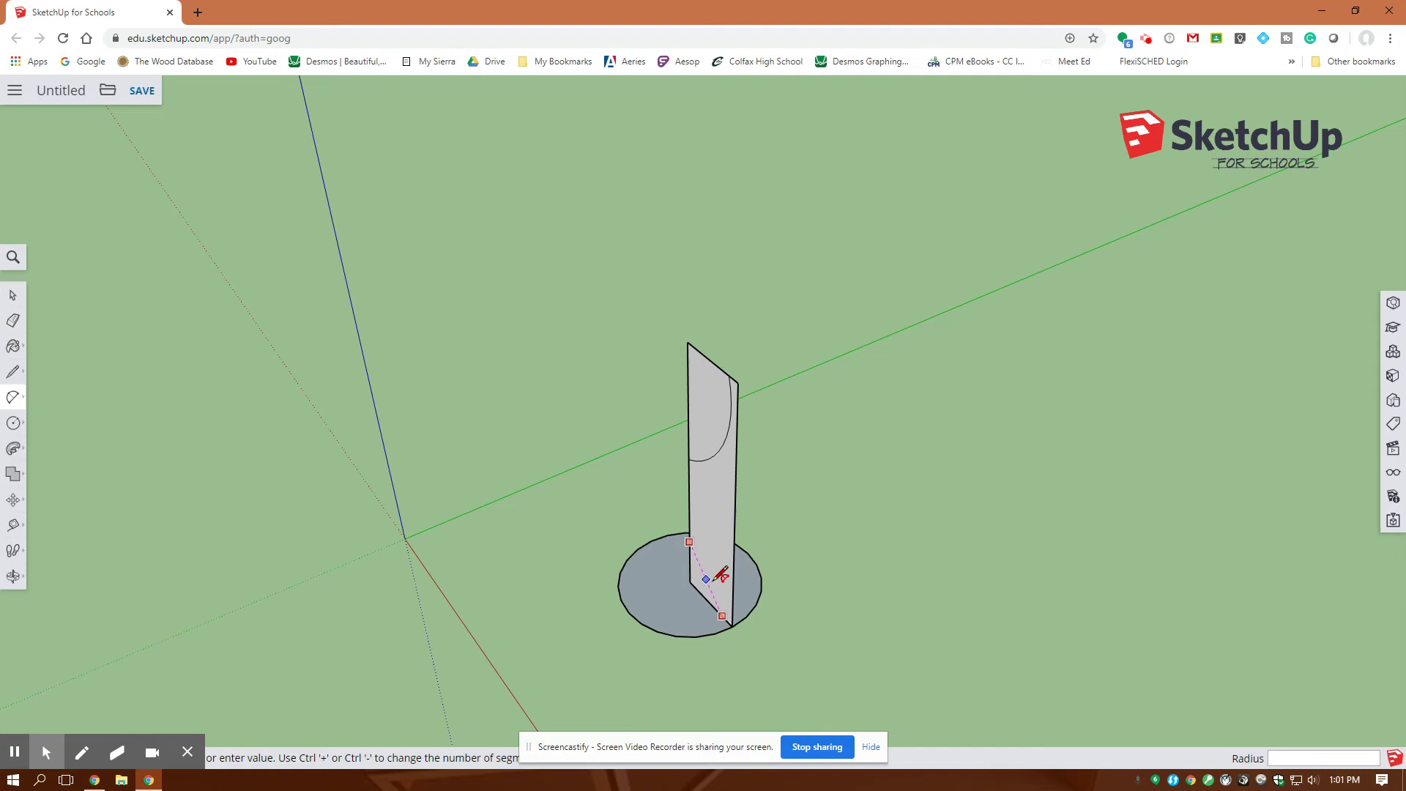
{"action": "left_click", "coordinate": [720, 579]}
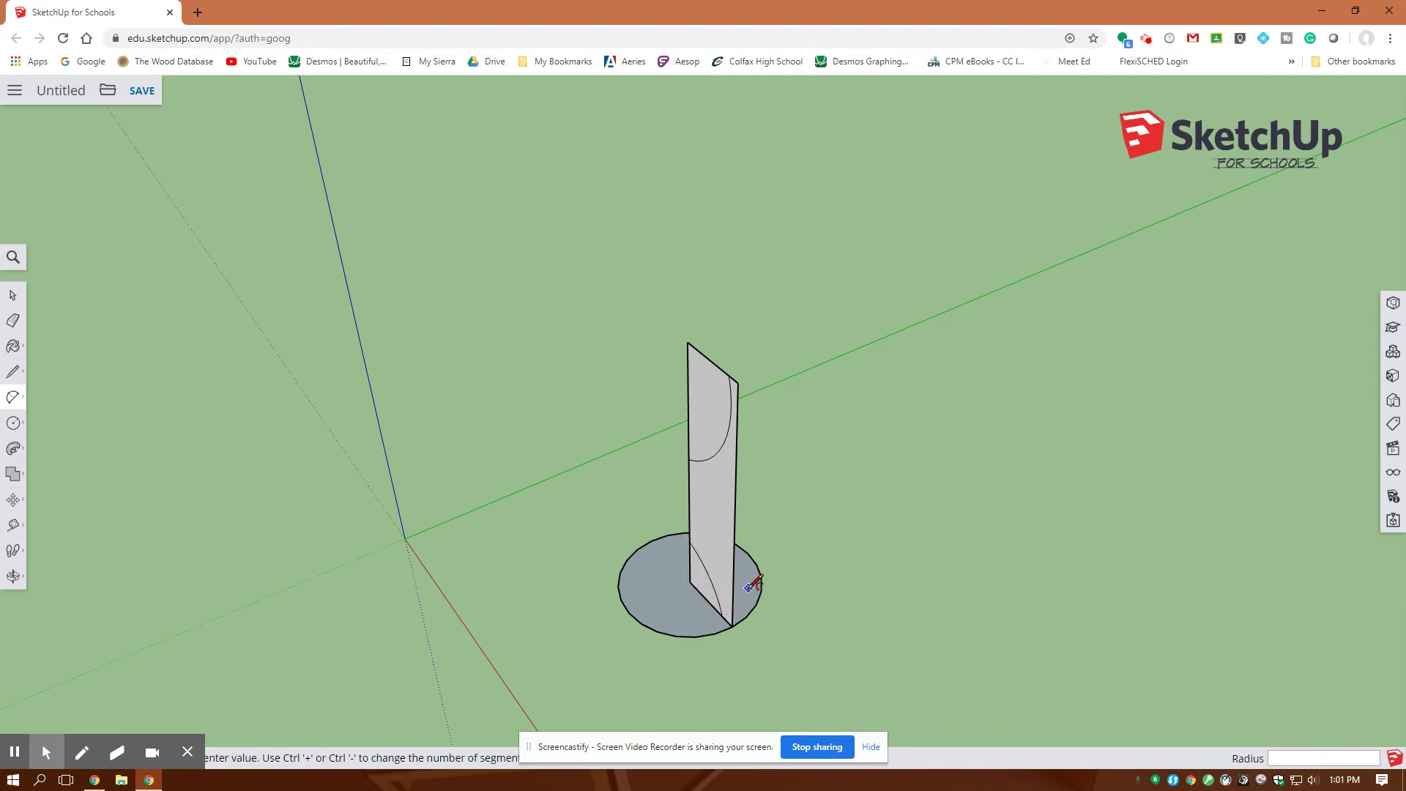
{"action": "middle_click_drag", "start_coordinate": [833, 551], "coordinate": [980, 428]}
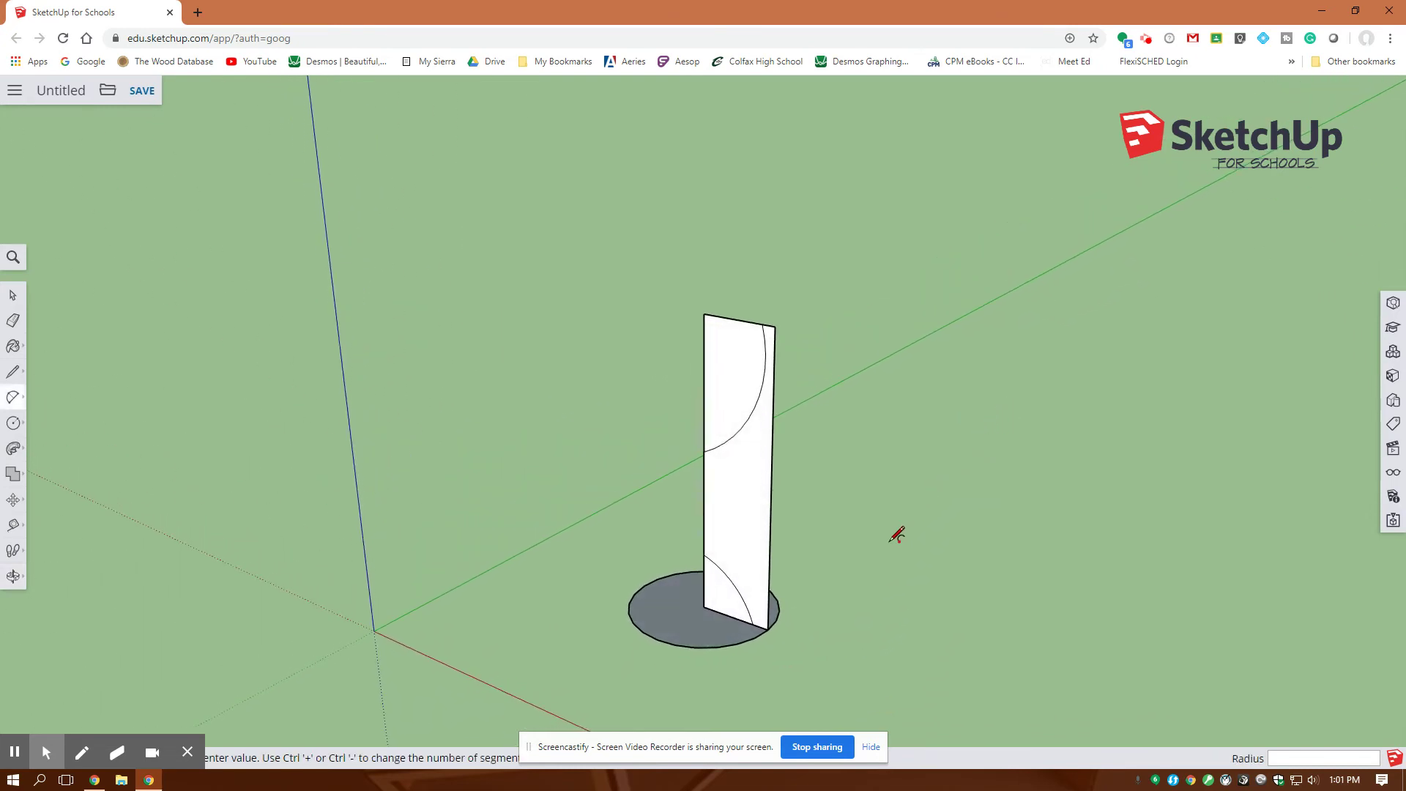
- Offset the cup's arc outward by .5" to give the cup a wall thickness
{"action": "middle_click_drag", "start_coordinate": [896, 535], "coordinate": [979, 446]}
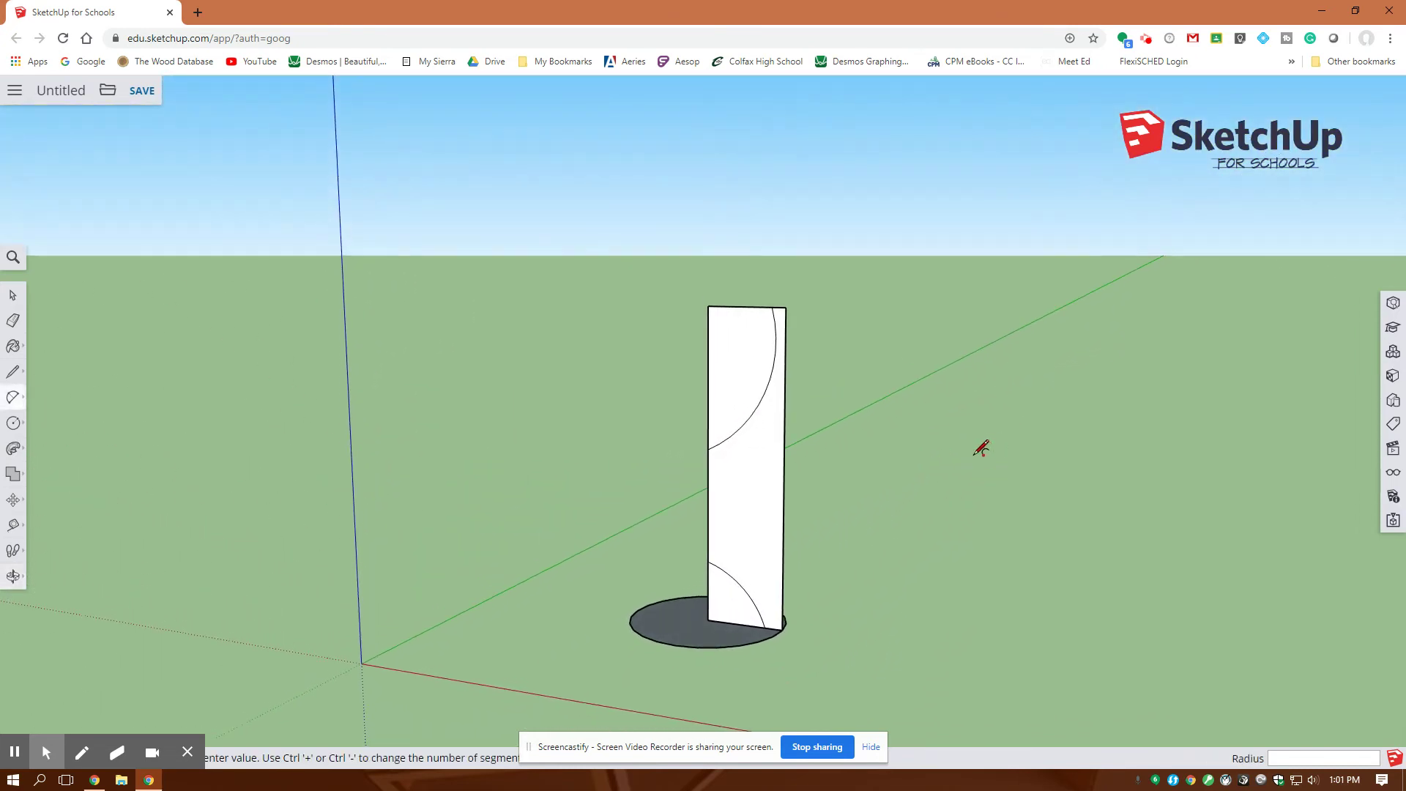
{"action": "left_click", "coordinate": [14, 448]}
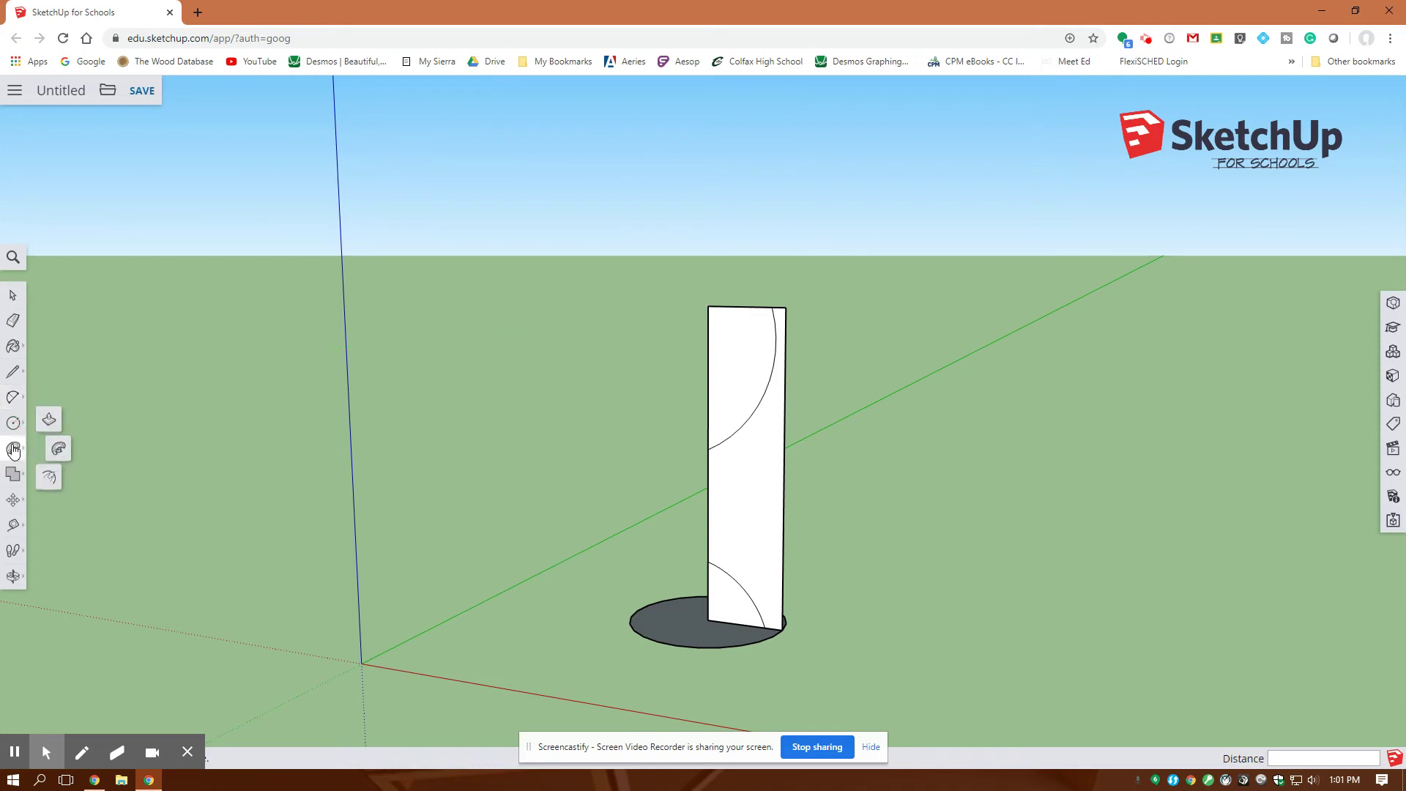
{"action": "left_click", "coordinate": [50, 478]}
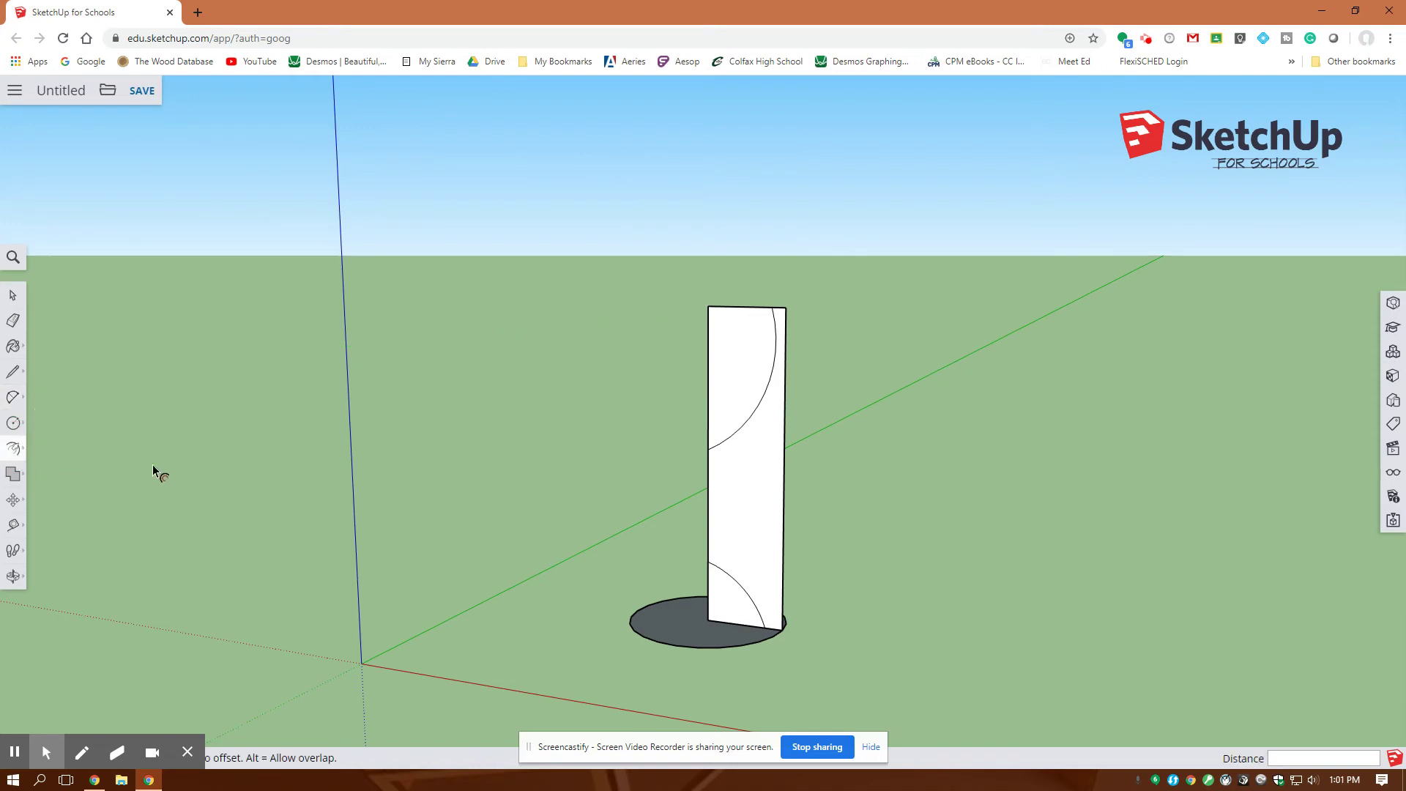
{"action": "left_click", "coordinate": [736, 435]}
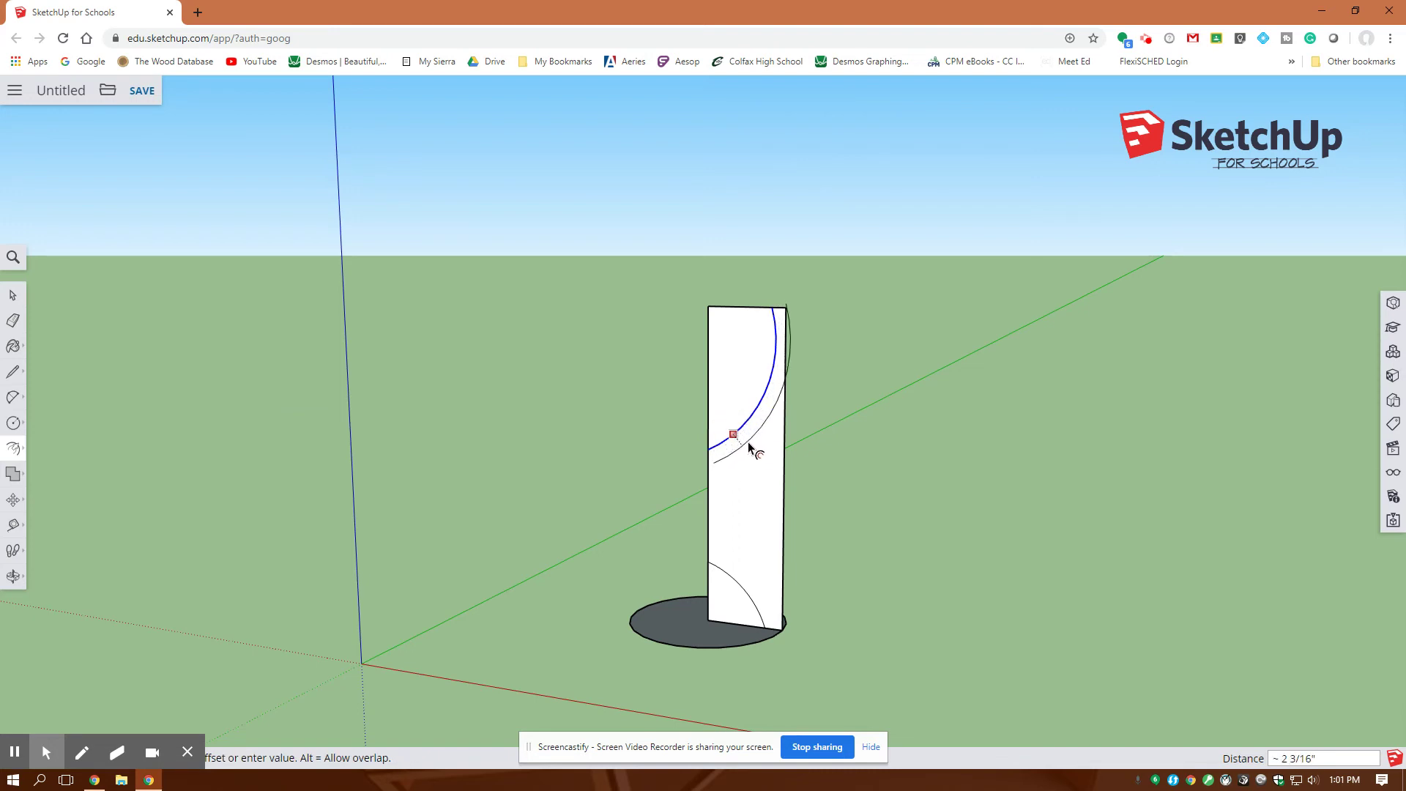
{"action": "type", "text": ".5"}
{"action": "key", "text": "Return"}
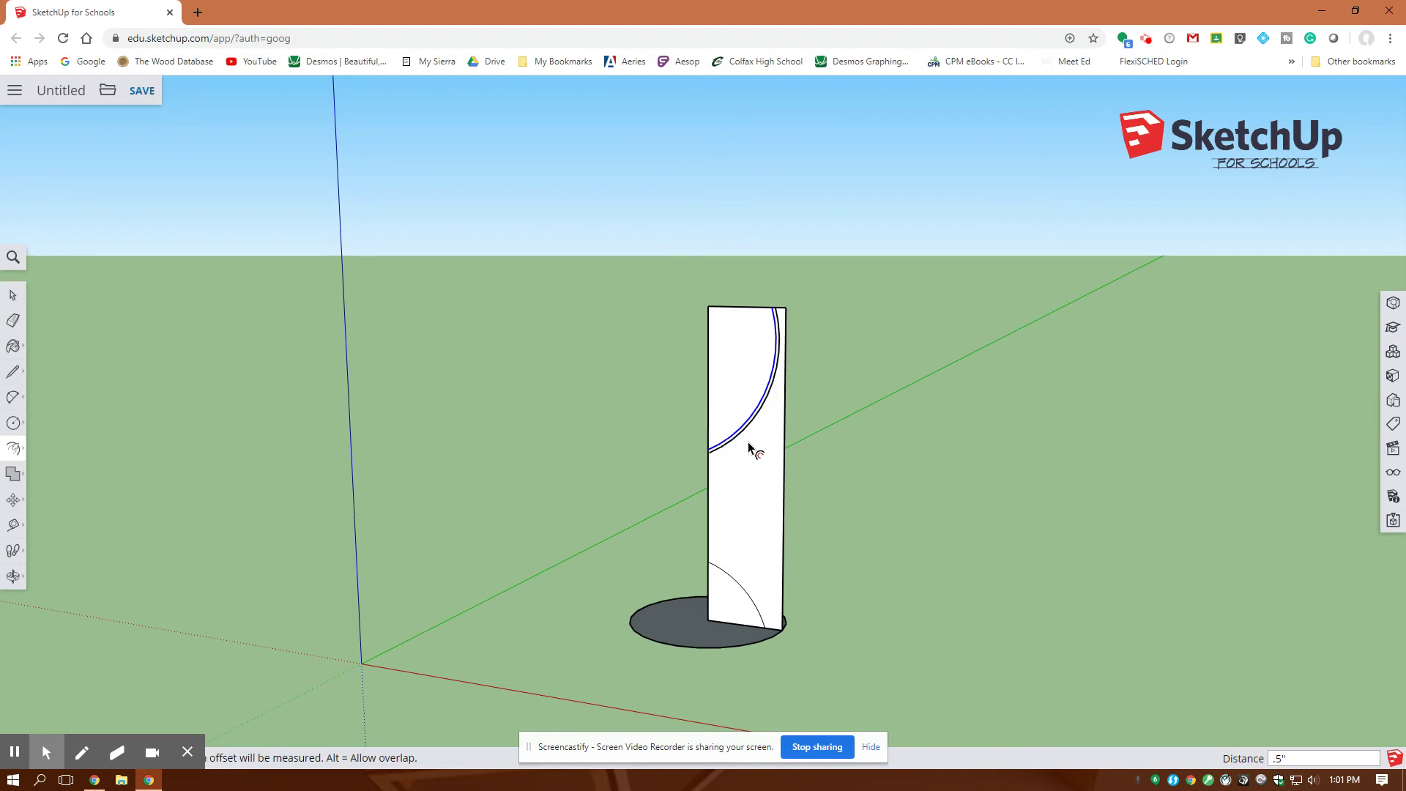
- Draw a vertical stem line about 1' 6 13/16" long, close to the centre line, from the outer cup arc down to the base arc
{"action": "left_click", "coordinate": [12, 372]}
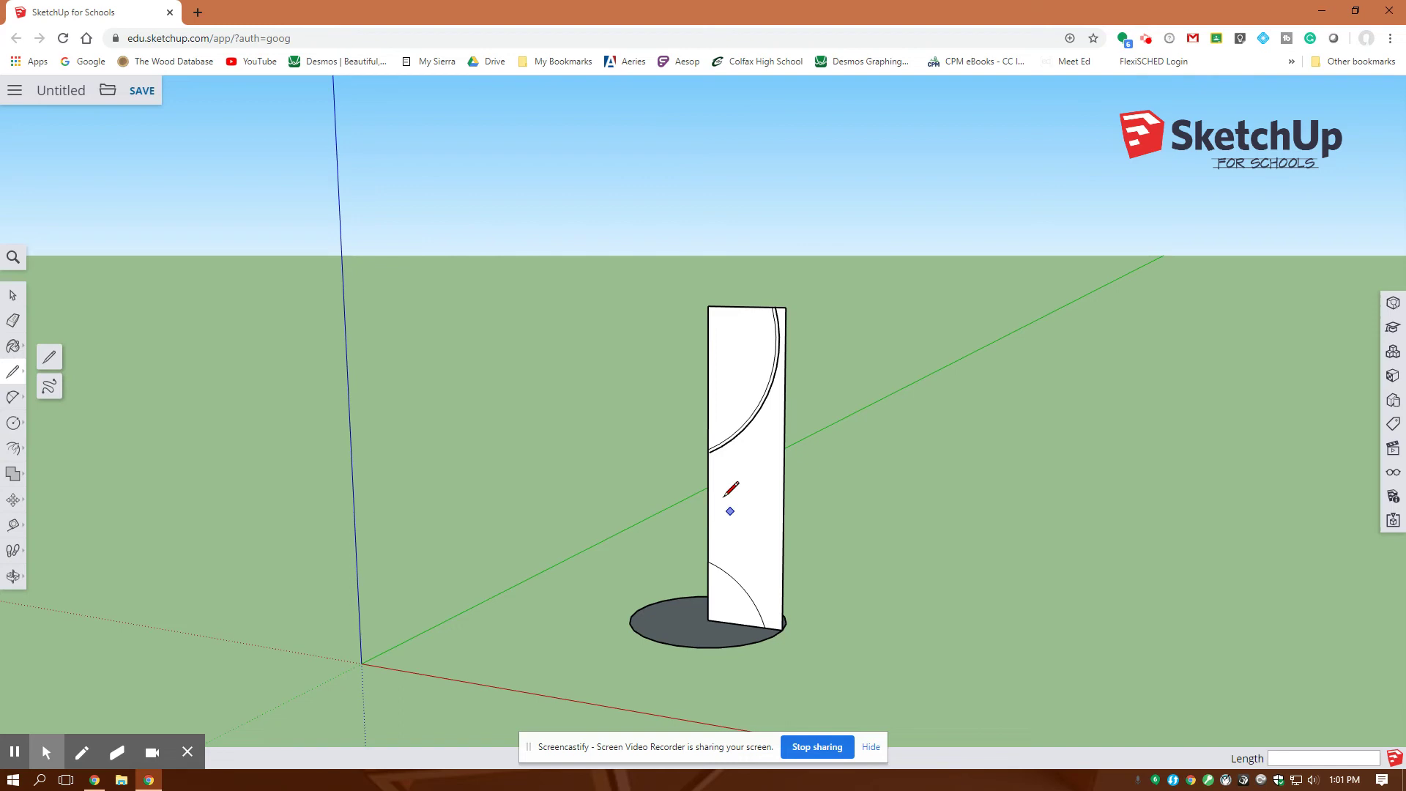
{"action": "scroll", "coordinate": [729, 437], "scroll_direction": "up", "scroll_amount": 3}
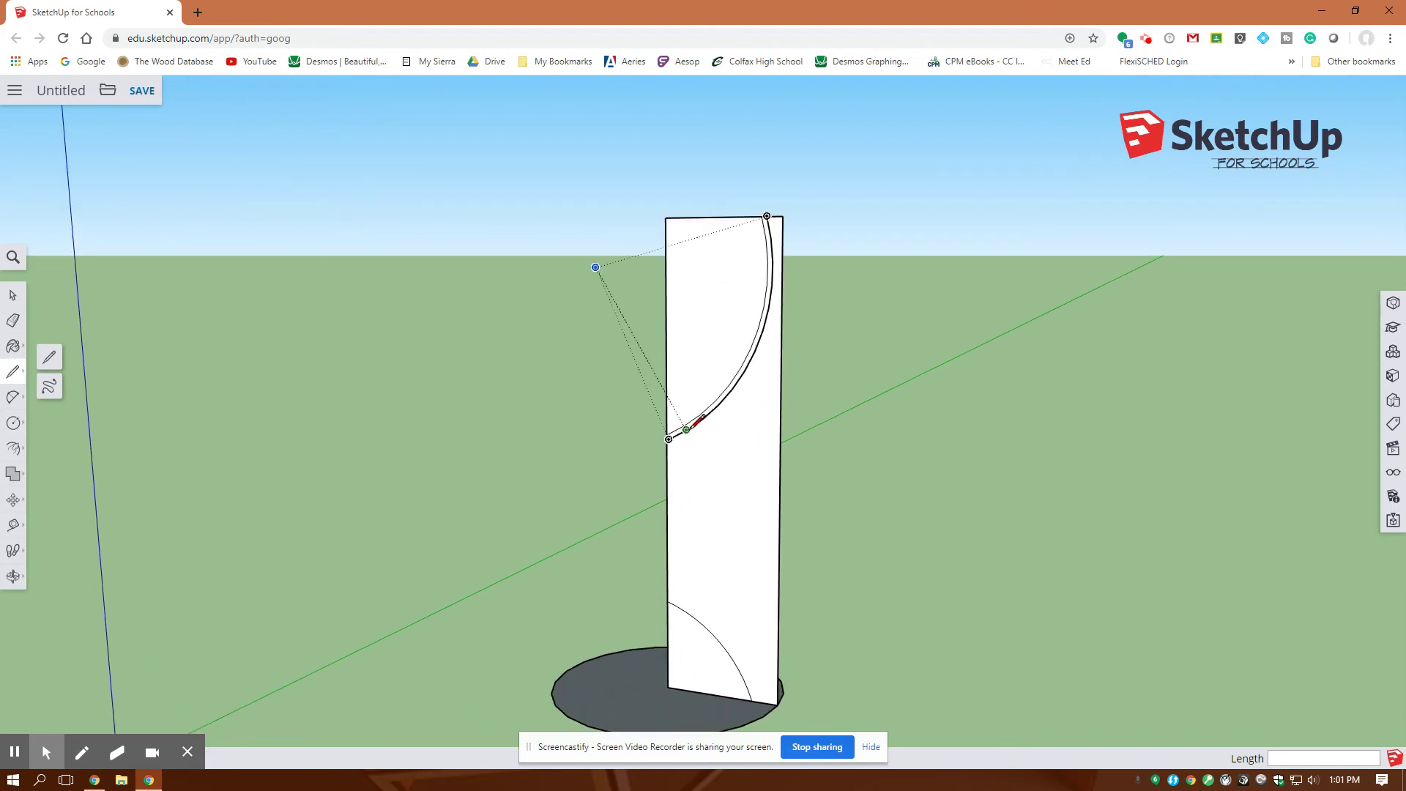
{"action": "left_click", "coordinate": [688, 428]}
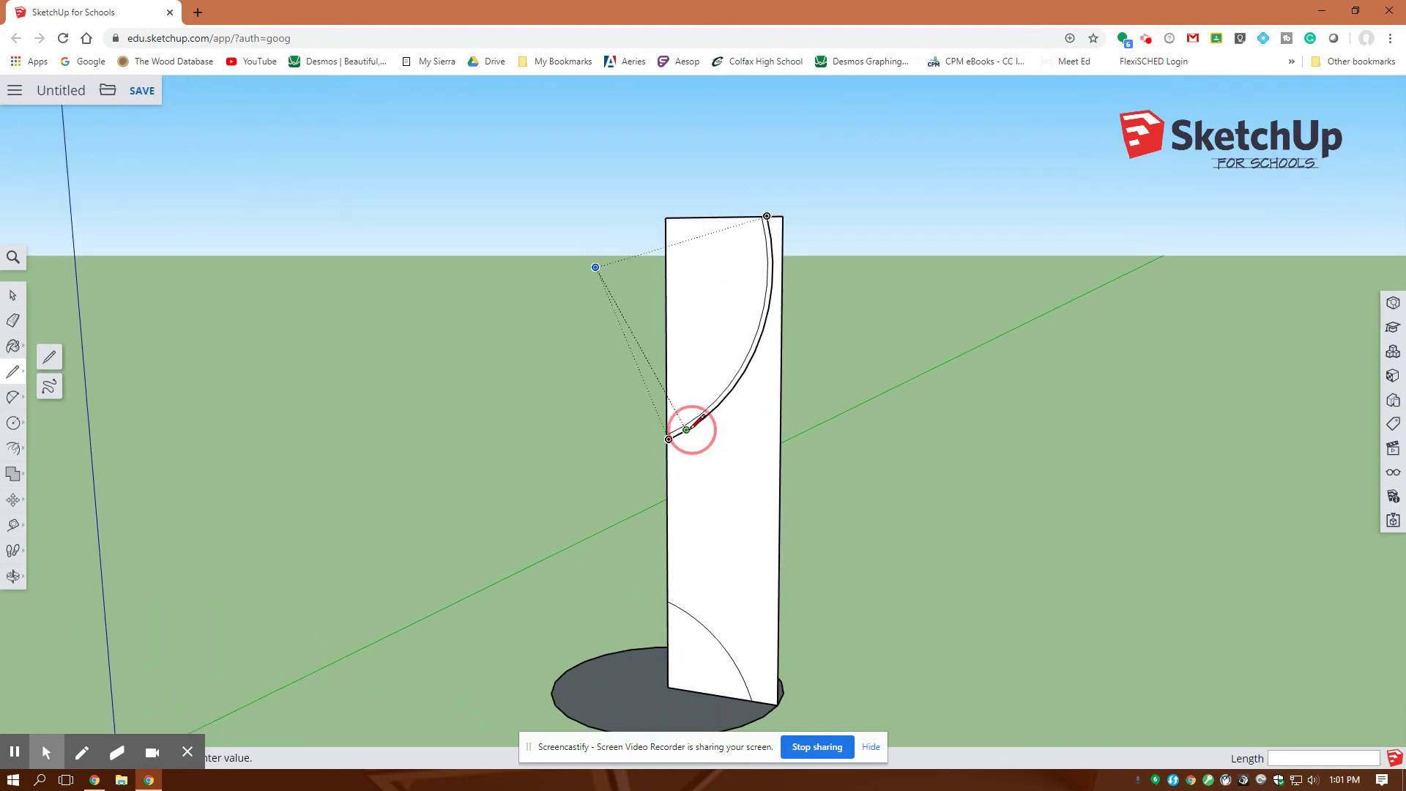
{"action": "left_click", "coordinate": [687, 611]}
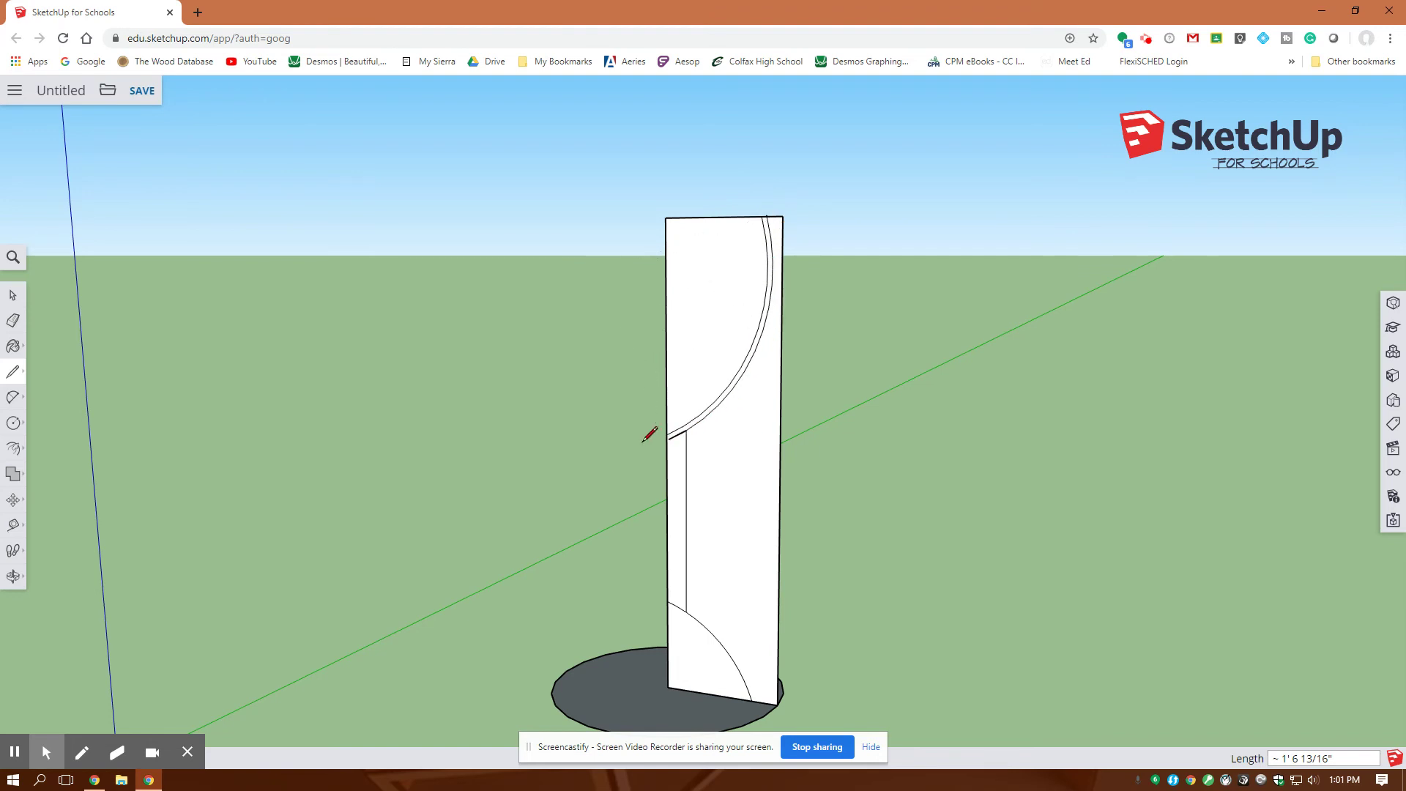
- Delete the face's top edge inside and outside the cup wall, and its outer vertical edge
{"action": "left_click", "coordinate": [14, 295]}
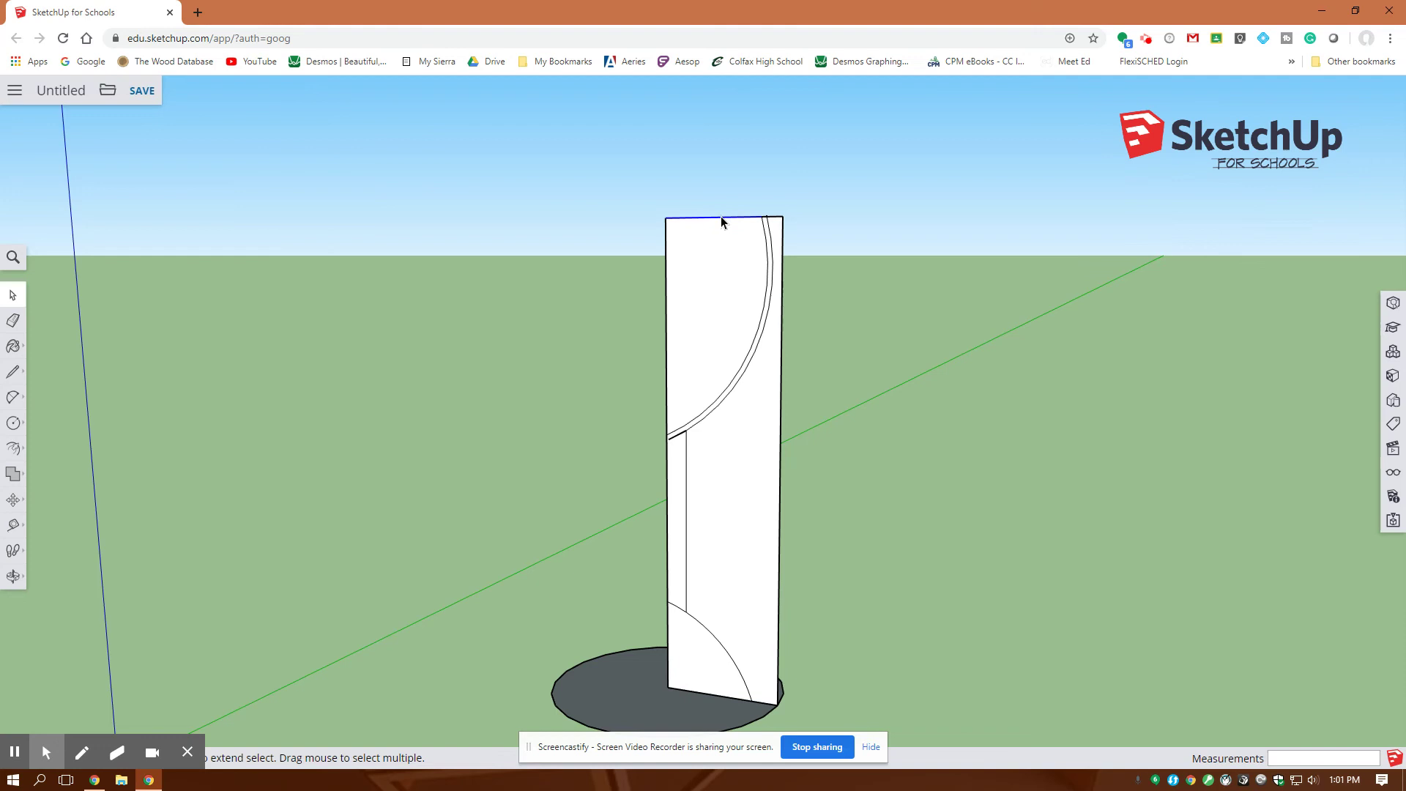
{"action": "key", "text": "Delete"}
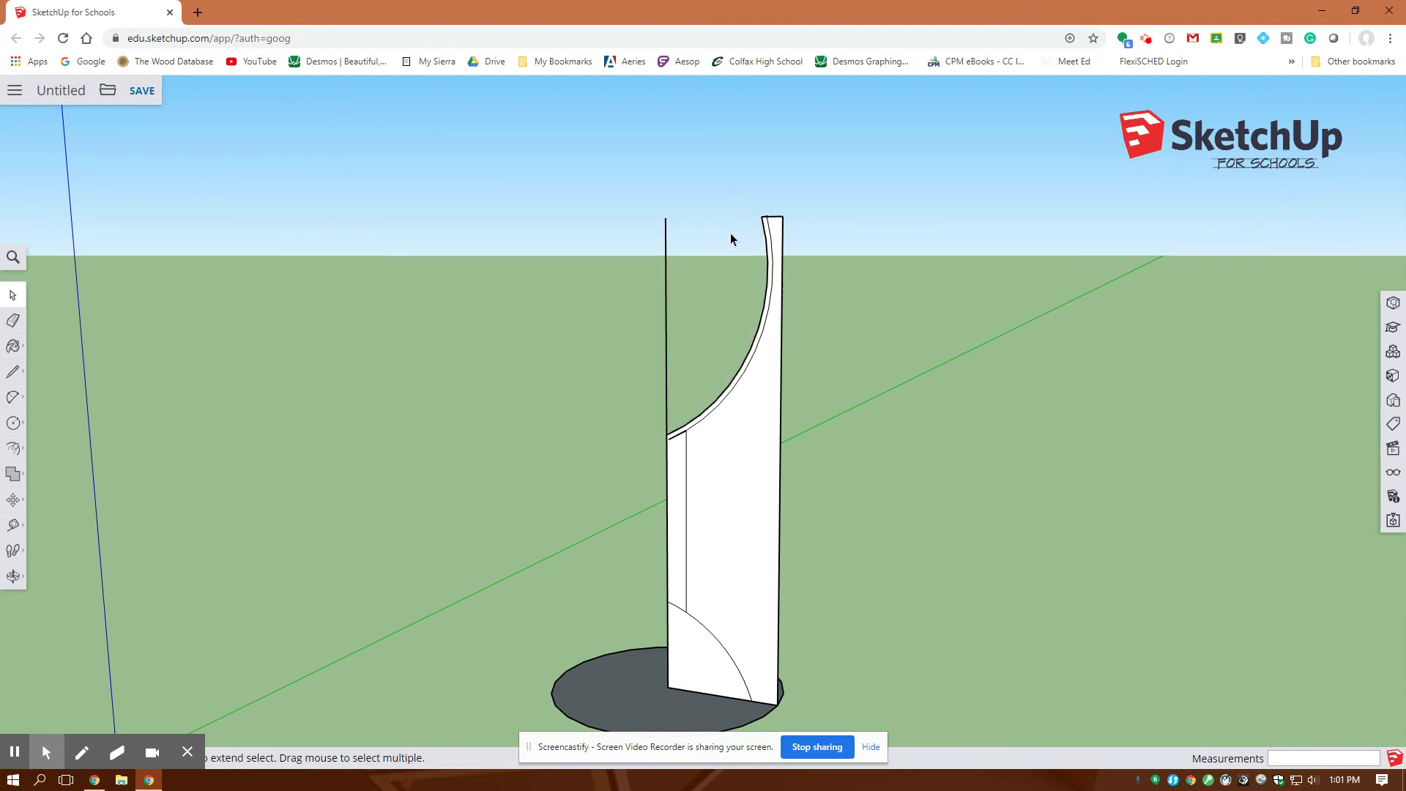
{"action": "left_click", "coordinate": [775, 218]}
{"action": "key", "text": "Delete"}
{"action": "left_click", "coordinate": [781, 331]}
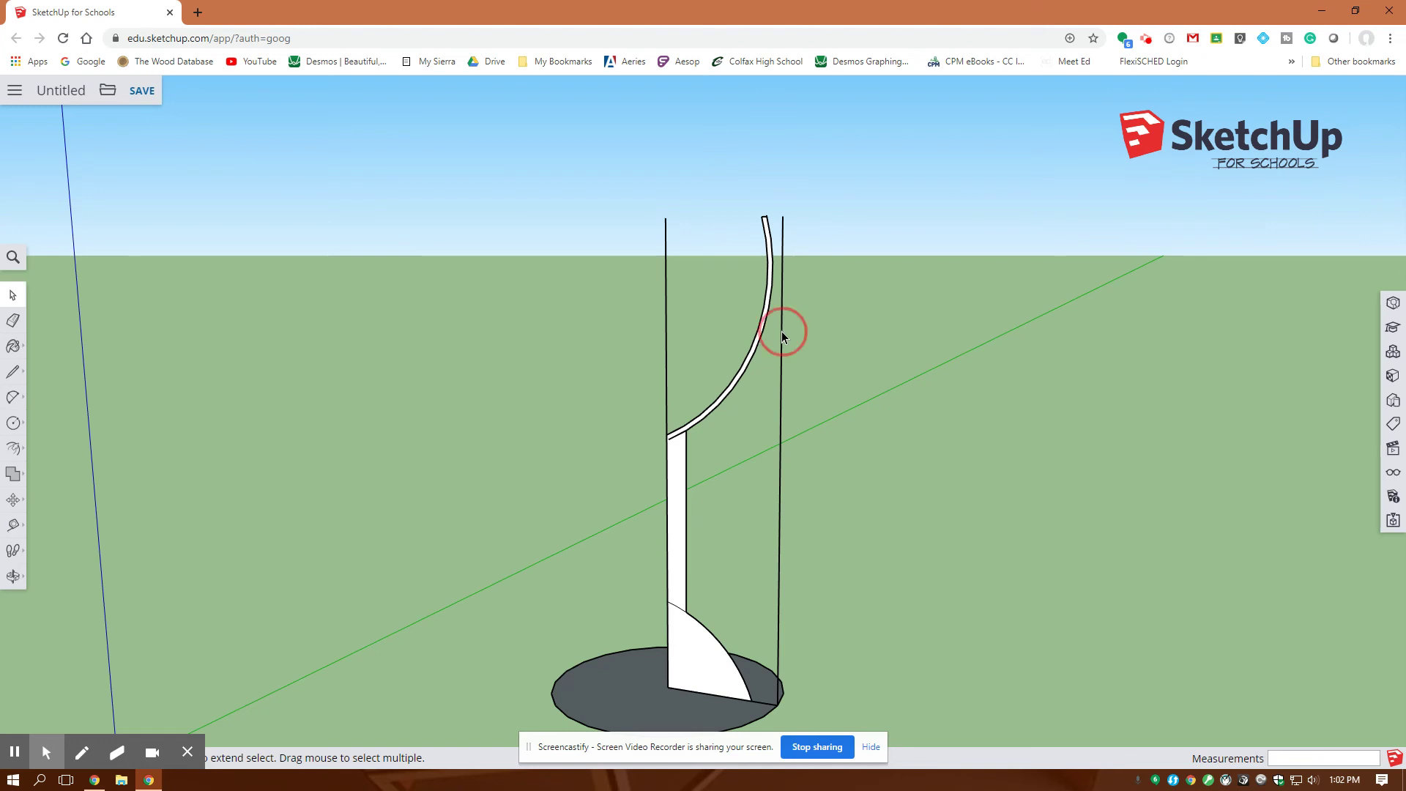
{"action": "key", "text": "Delete"}
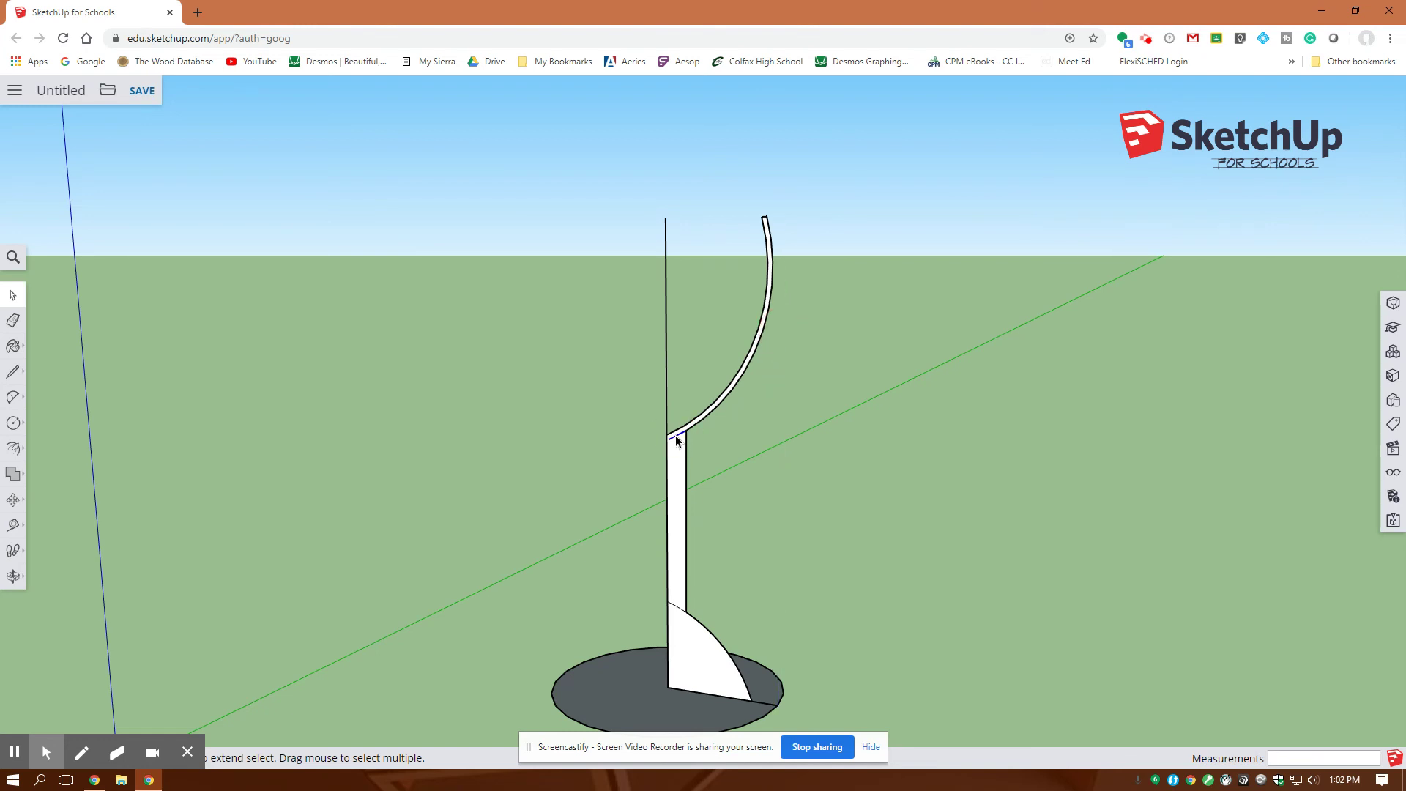
- Delete the centre line above the cup and the dividing edges where the stem meets the cup and base
{"action": "left_click", "coordinate": [666, 393]}
{"action": "key", "text": "Delete"}
{"action": "left_click", "coordinate": [675, 605]}
{"action": "key", "text": "Delete"}
- Revolve the goblet profile around the circle with Follow Me, using the circular face as the path
{"action": "scroll", "coordinate": [963, 568], "scroll_direction": "down", "scroll_amount": 1}
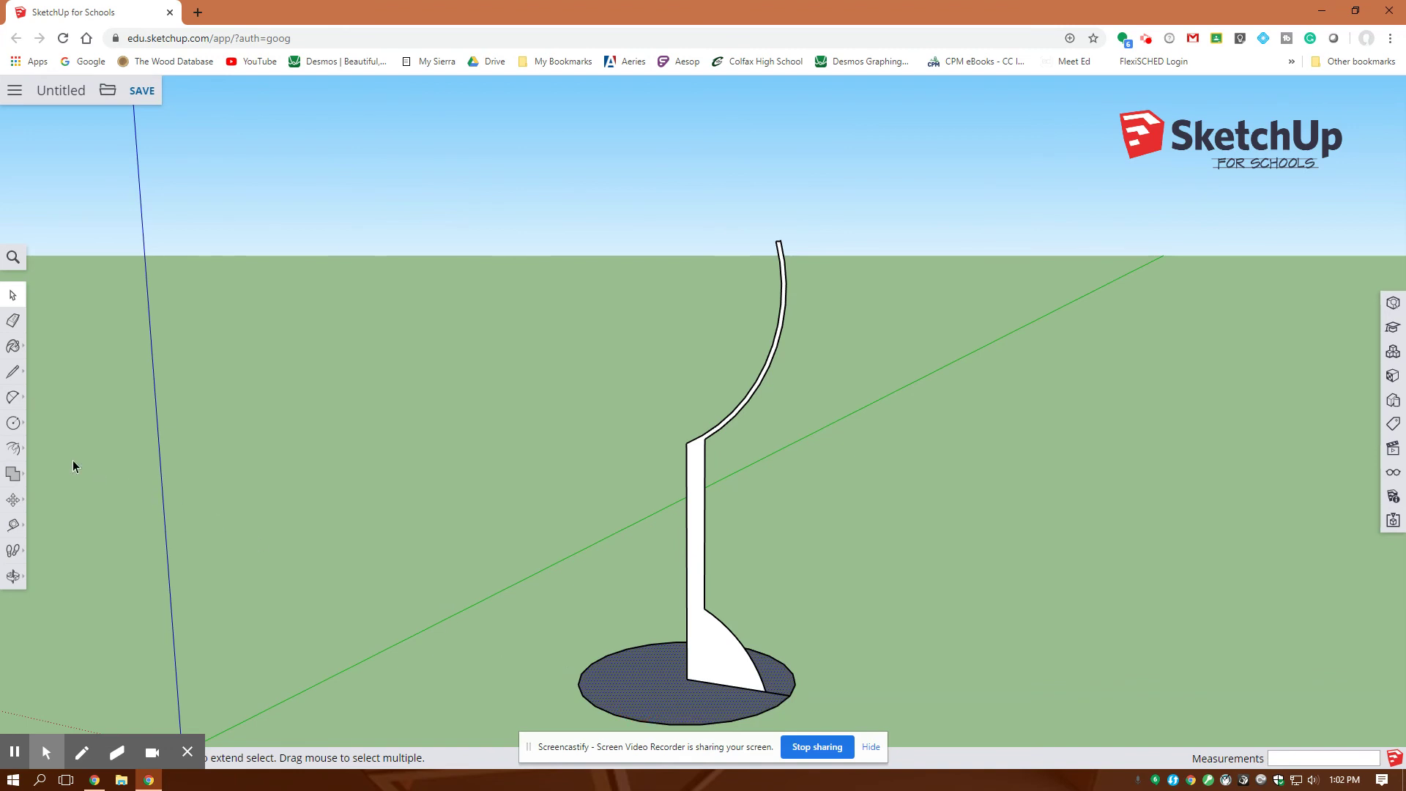
{"action": "left_click", "coordinate": [15, 448]}
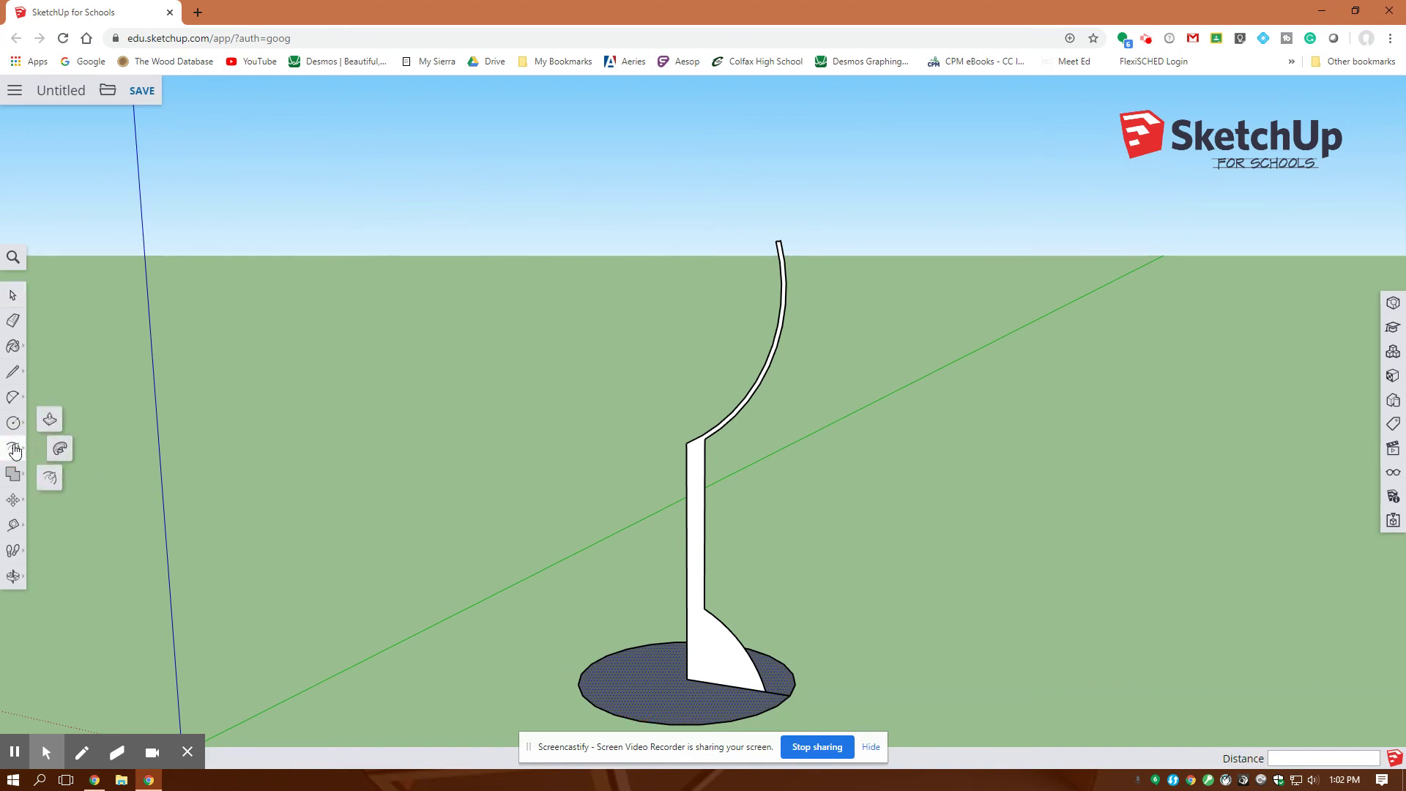
{"action": "left_click", "coordinate": [60, 449]}
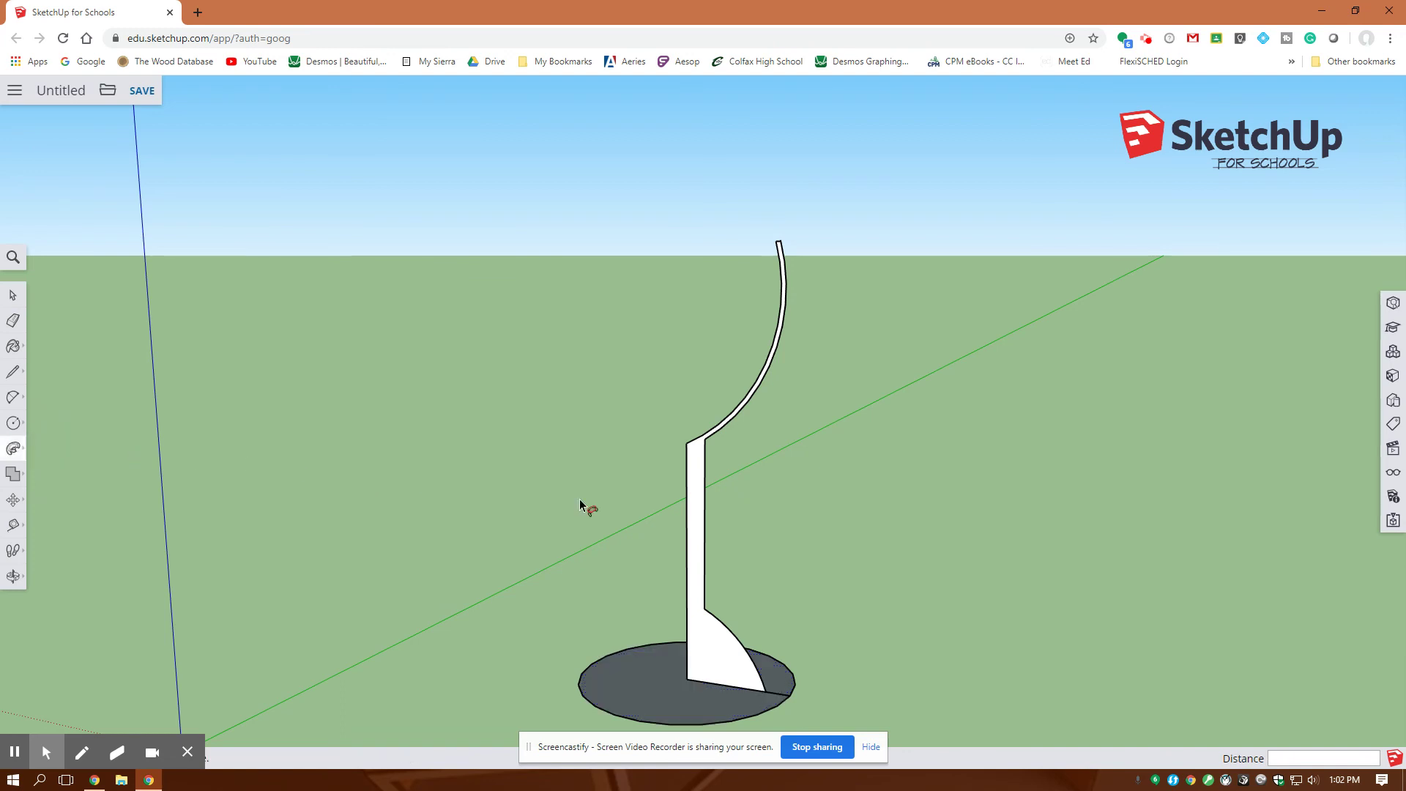
{"action": "left_click", "coordinate": [693, 503]}
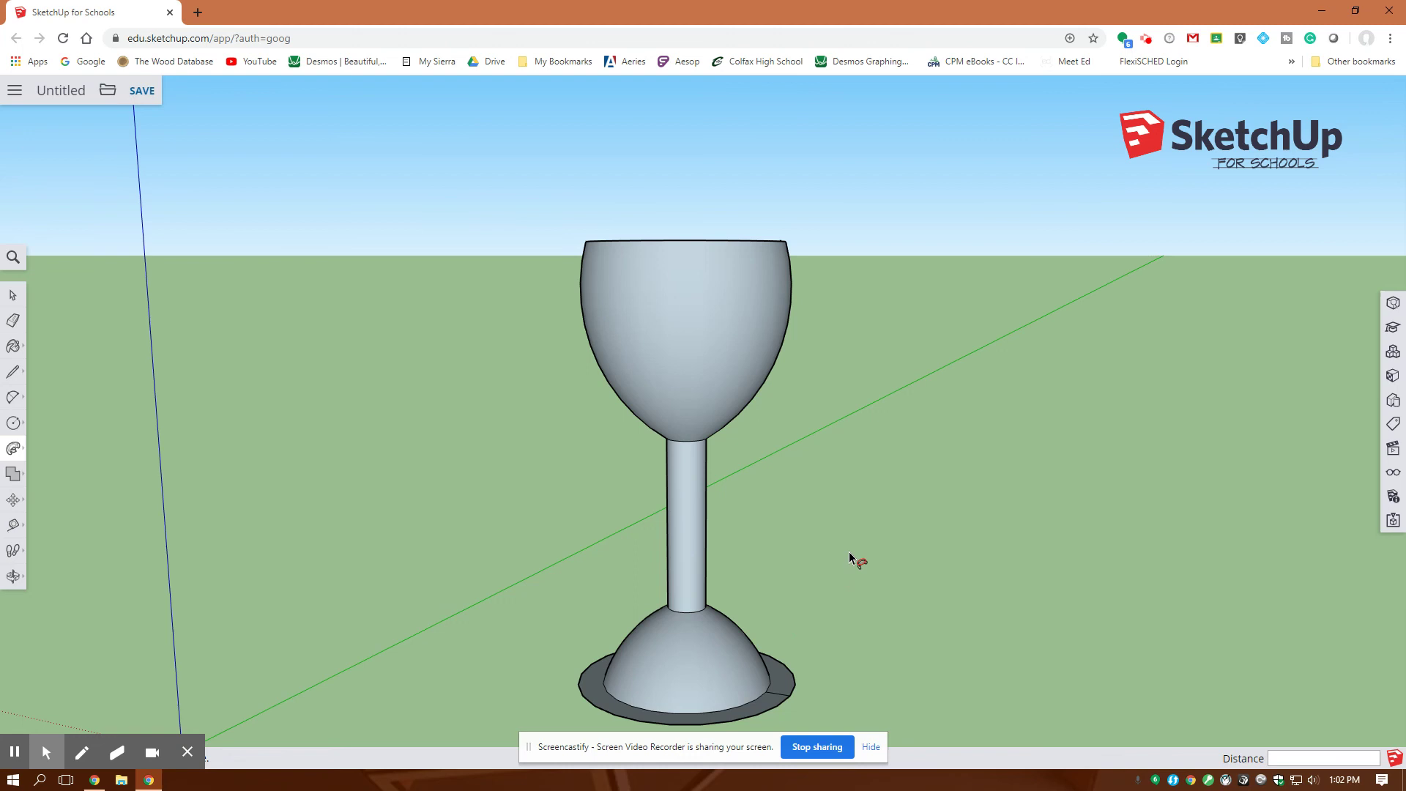
{"action": "scroll", "coordinate": [850, 552], "scroll_direction": "down", "scroll_amount": 1}
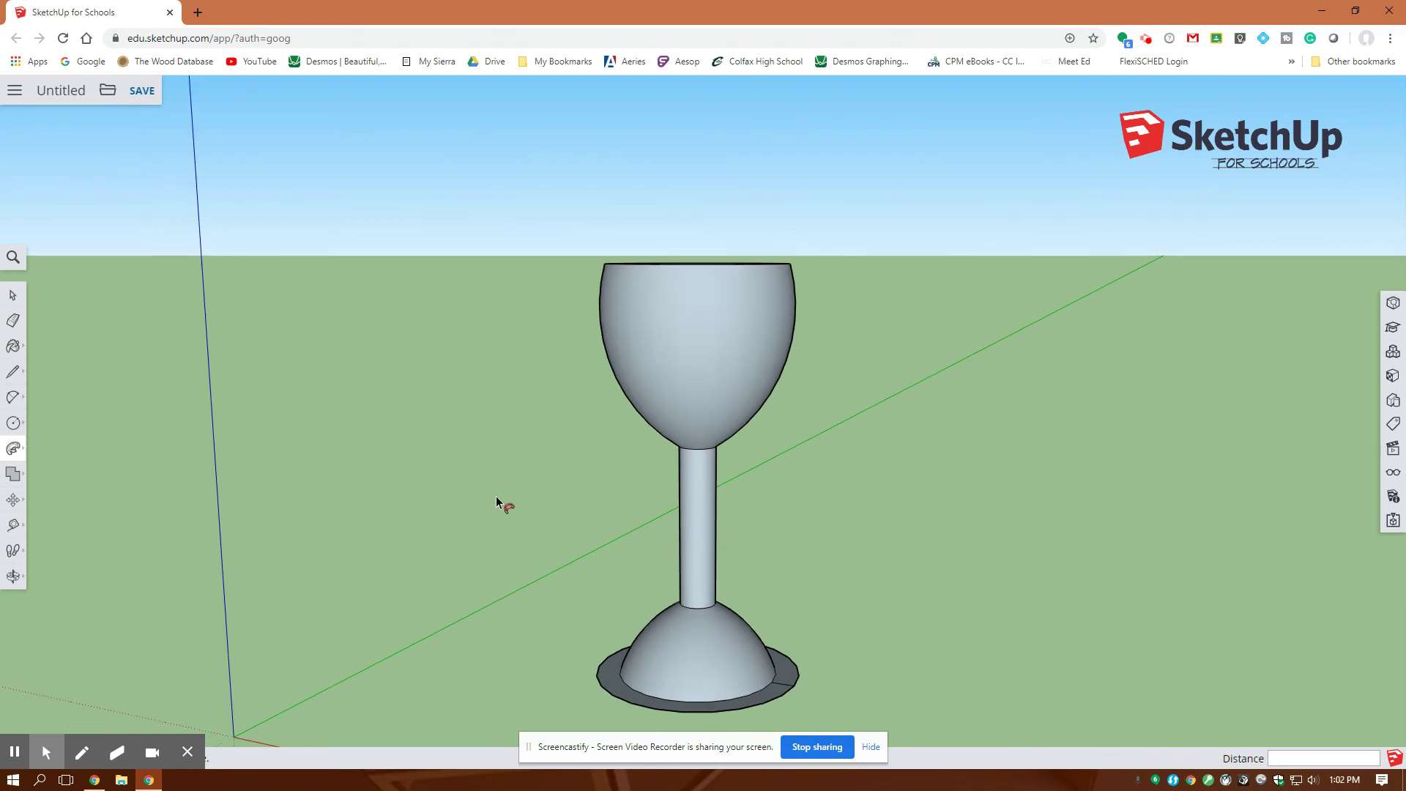
{"action": "left_click", "coordinate": [14, 449]}
{"action": "middle_click_drag", "start_coordinate": [906, 631], "coordinate": [914, 634]}
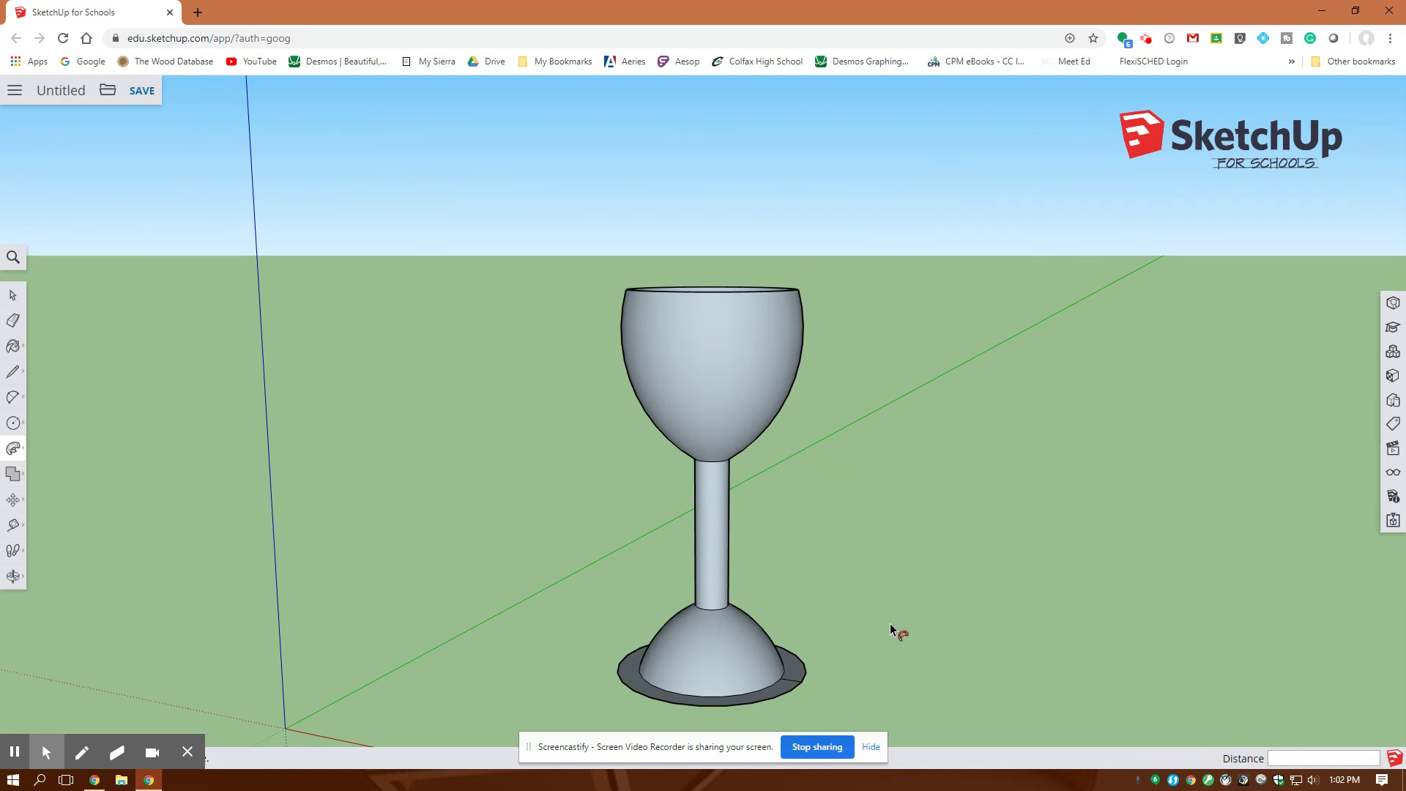
{"action": "scroll", "coordinate": [908, 626], "scroll_direction": "down", "scroll_amount": 1}
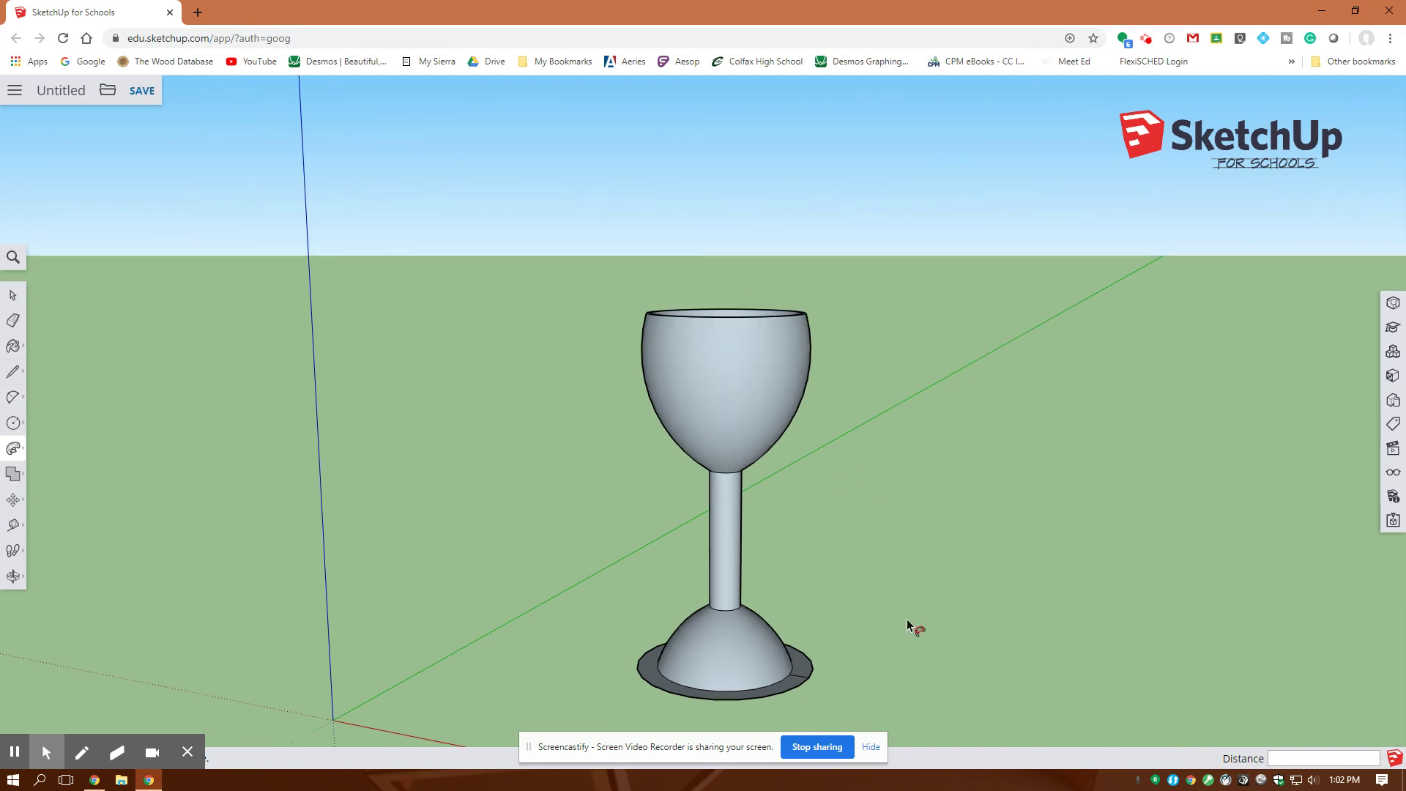